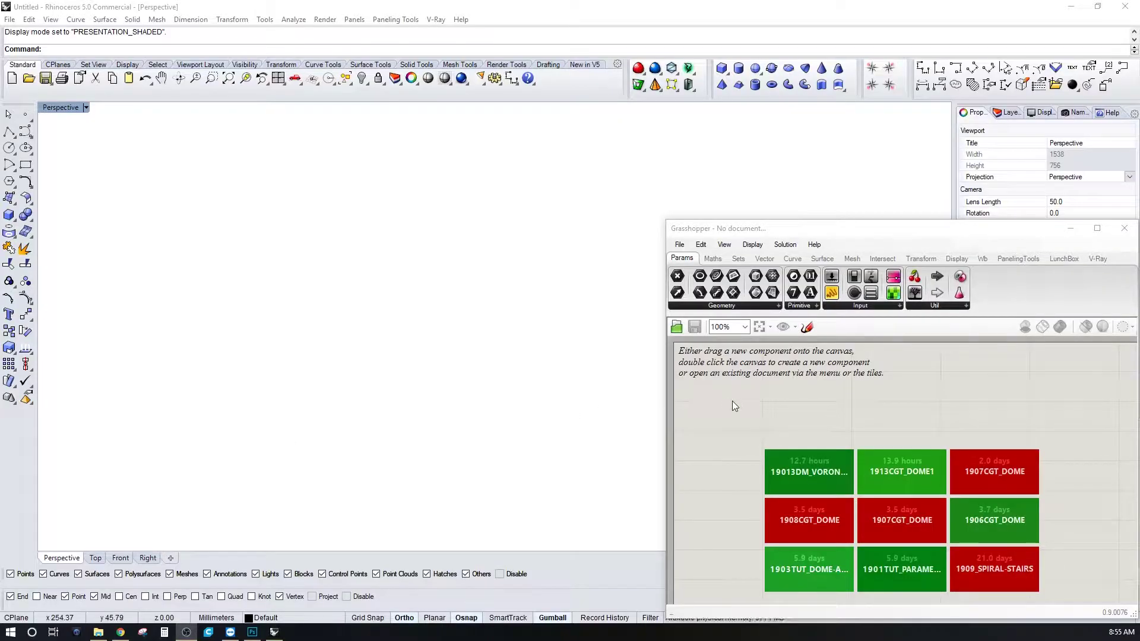
Add a Deconstruct Brep component to the empty Grasshopper canvas
double_click(776, 402)
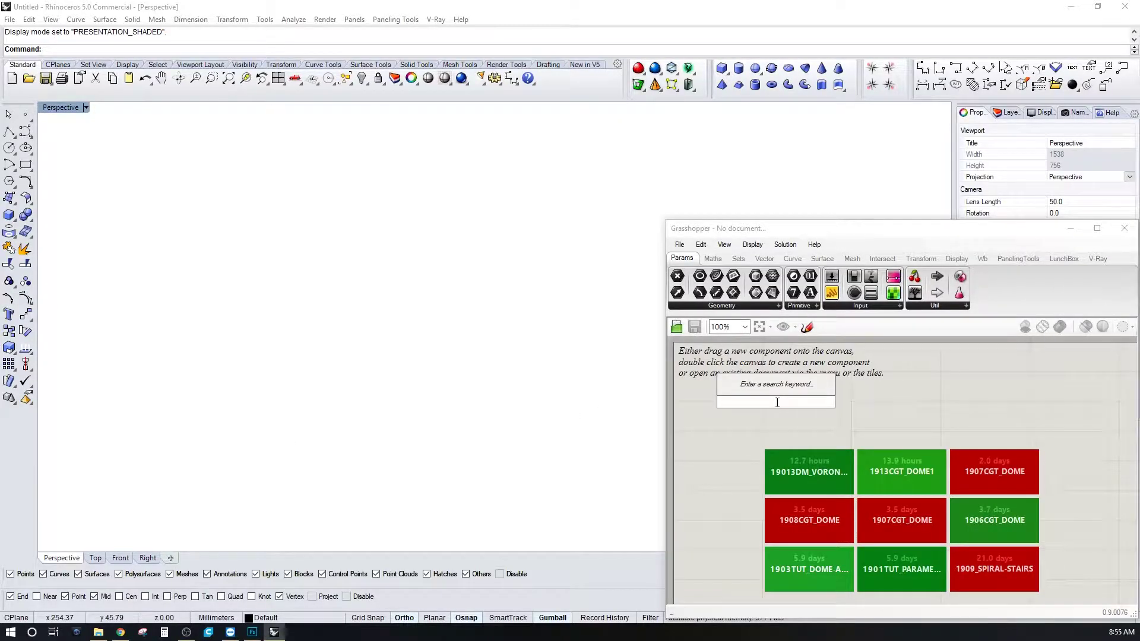
type("DEC")
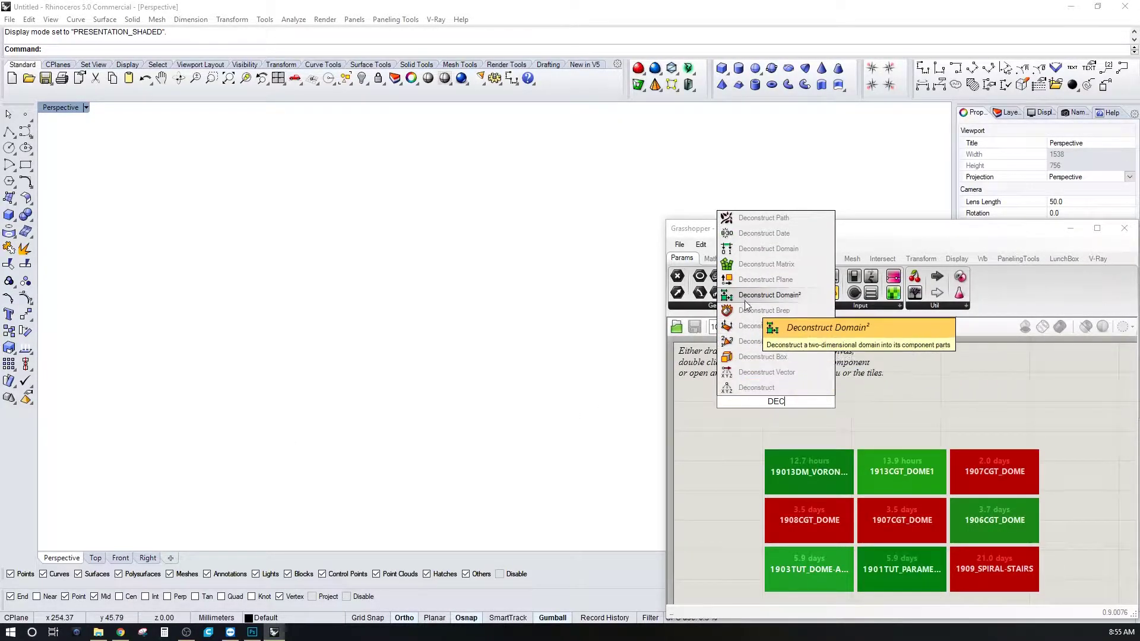
left_click(773, 314)
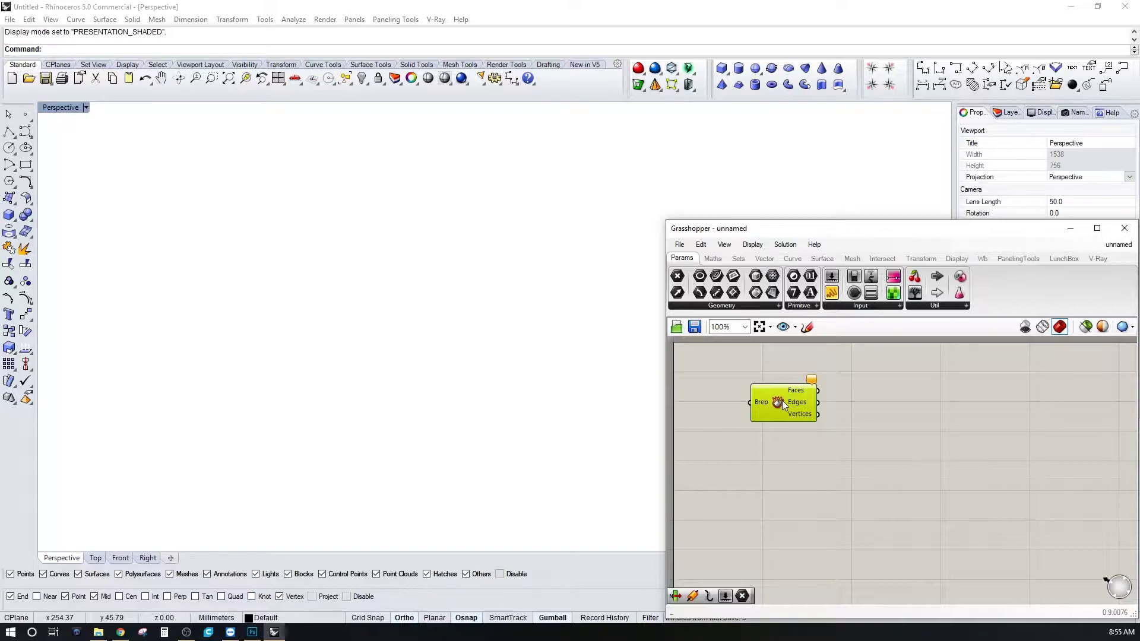
scroll(822, 444, "down", 1)
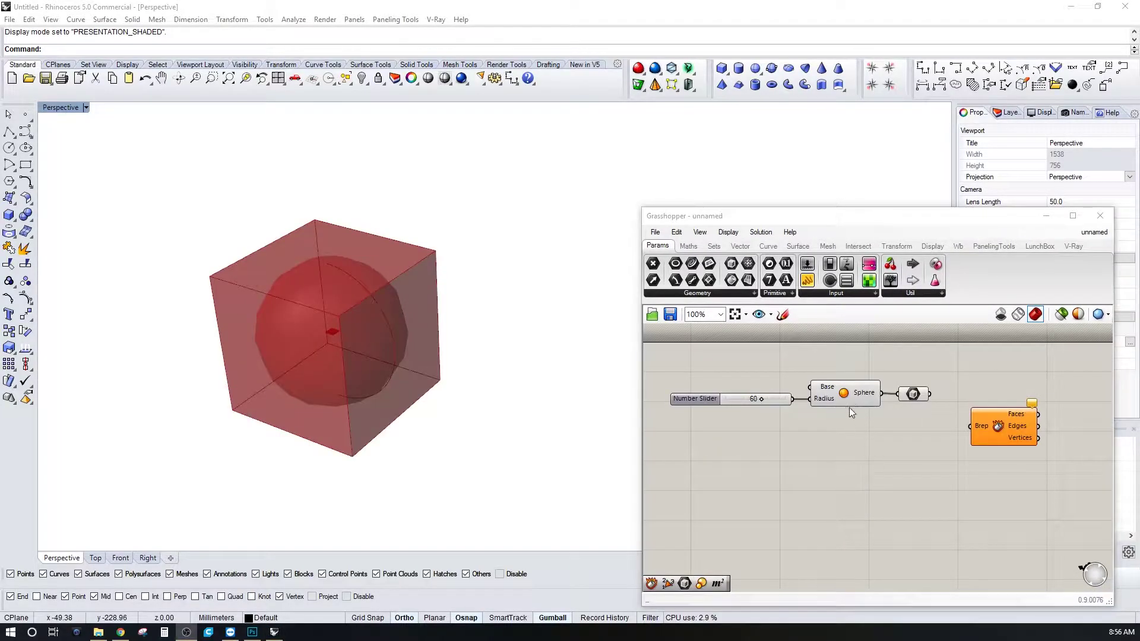
Turn off the preview of the Sphere component so only its box is displayed
left_click(845, 391)
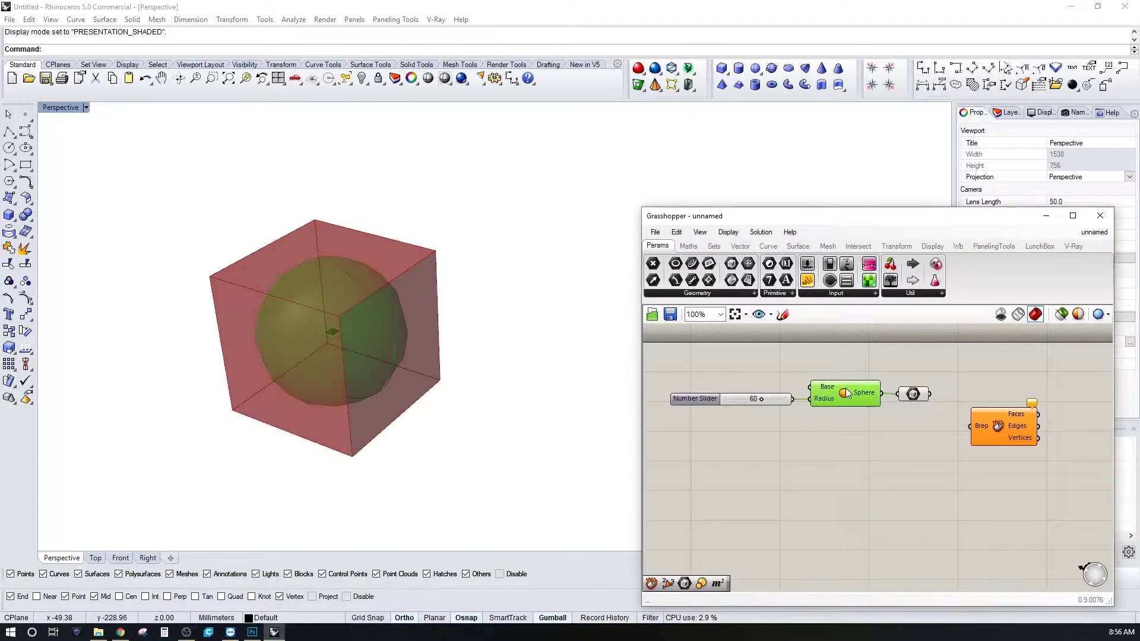
left_click(913, 394)
left_click(861, 421)
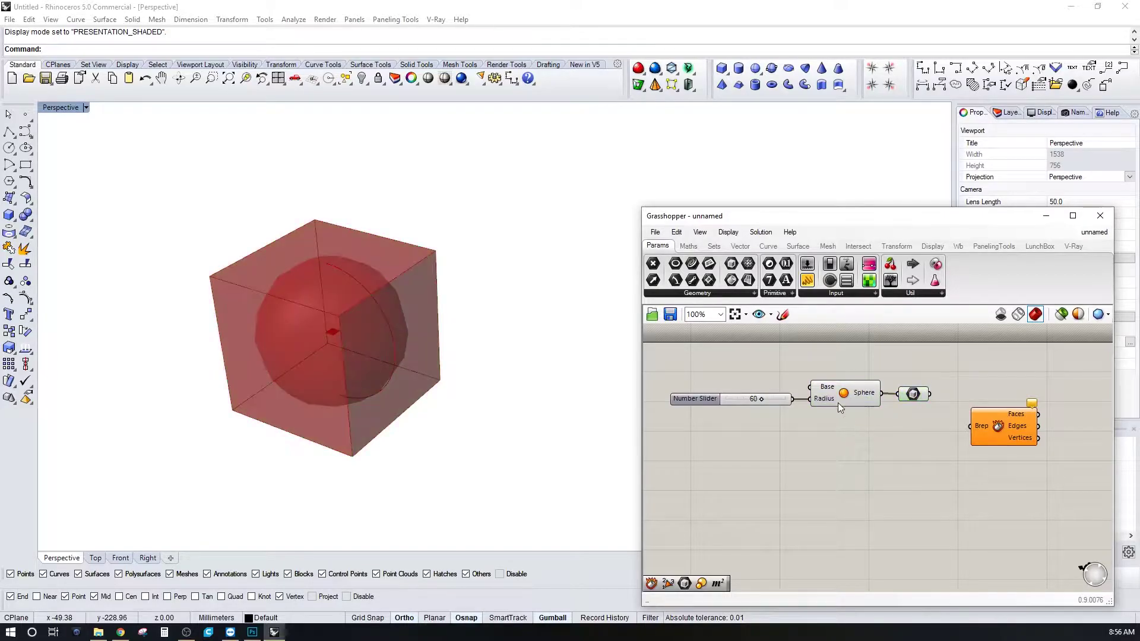
right_click(843, 392)
left_click(867, 417)
left_click(903, 400)
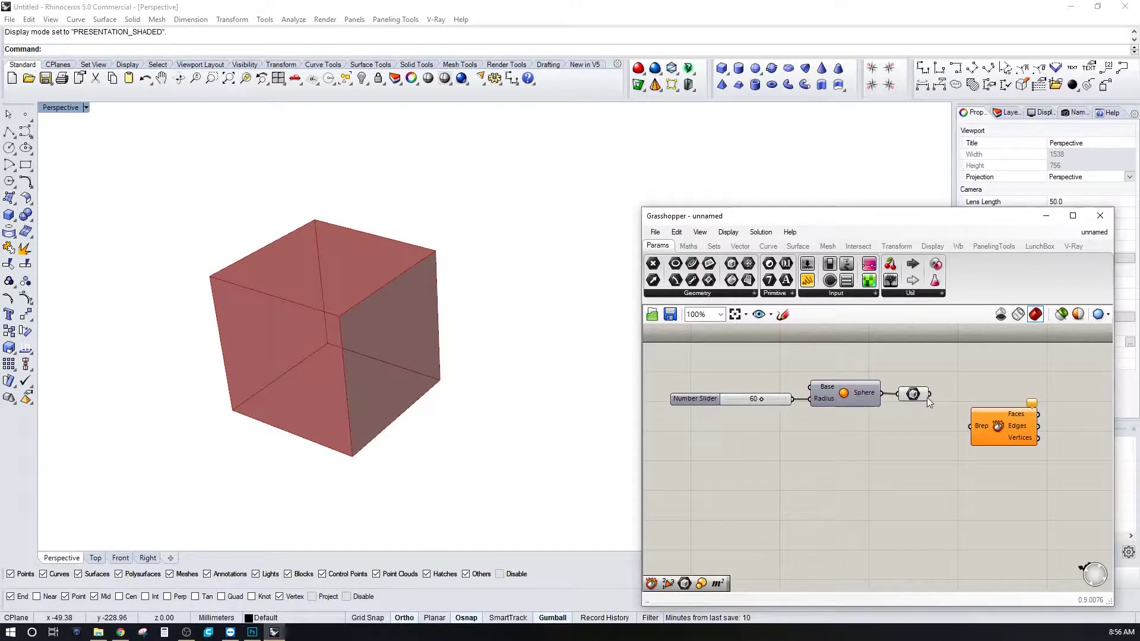
left_click(917, 396)
right_click_drag(343, 451, 362, 427)
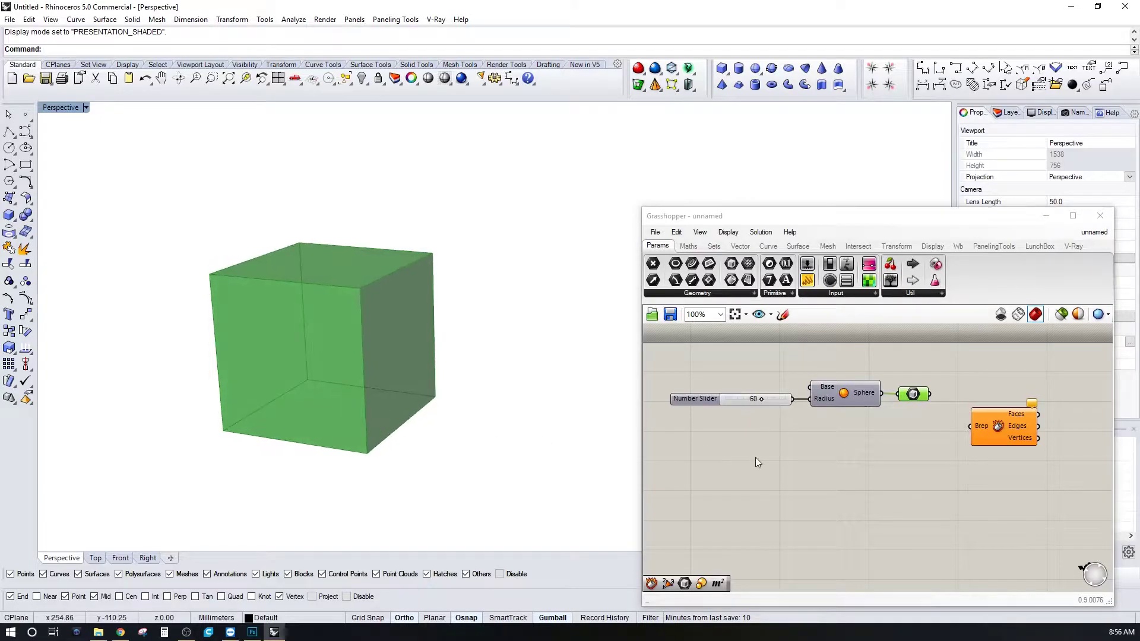
Connect the box parameter to Deconstruct Brep's Brep input, hide the box's own preview, and place the two components closer together
left_click(755, 458)
left_click_drag(998, 425, 998, 391)
mouse_move(929, 394)
left_mouse_down()
mouse_move(970, 393)
mouse_move(913, 387)
left_mouse_up()
middle_click(913, 389)
left_click(950, 352)
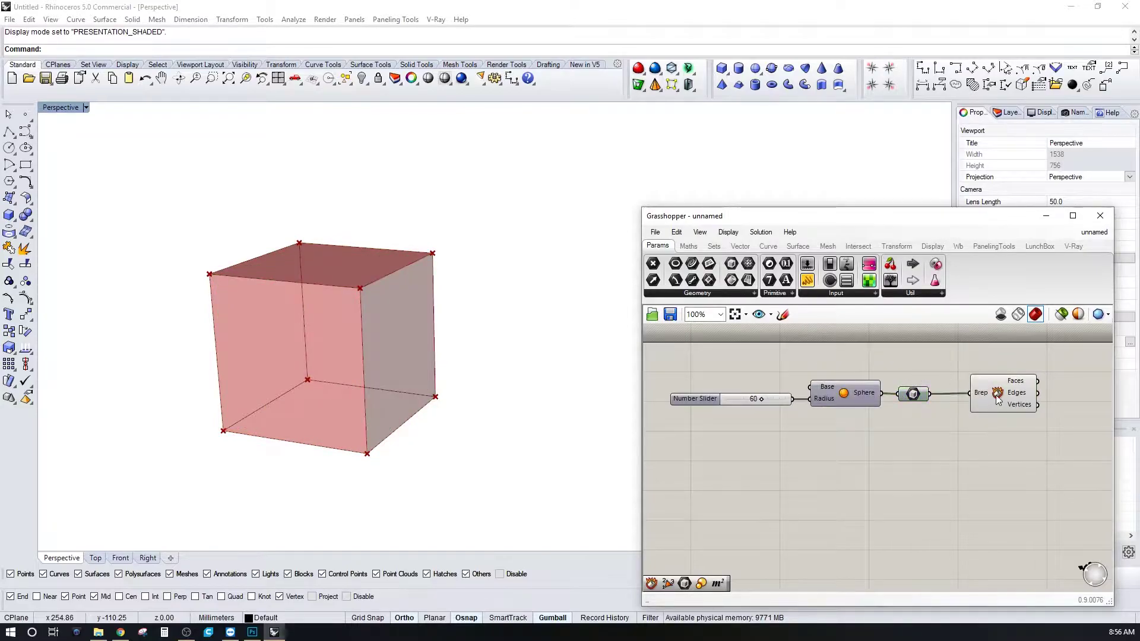
left_click_drag(995, 397, 973, 397)
left_click(938, 442)
right_click_drag(508, 455, 302, 263)
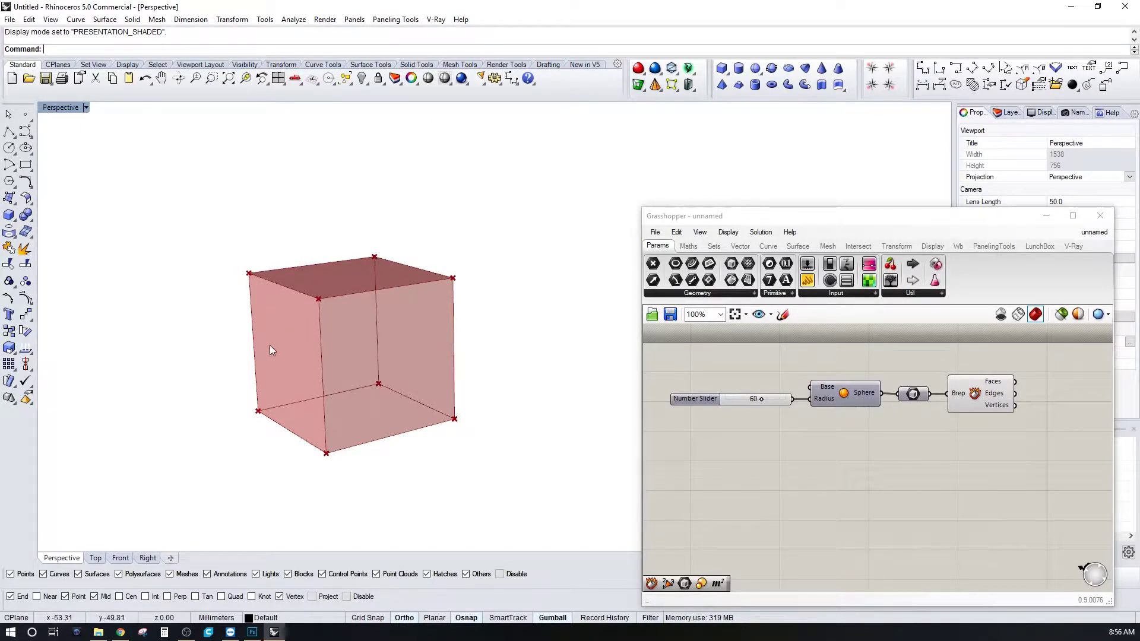
Add a second Sphere component and connect Deconstruct Brep's Vertices output to its Base input
left_click(950, 422)
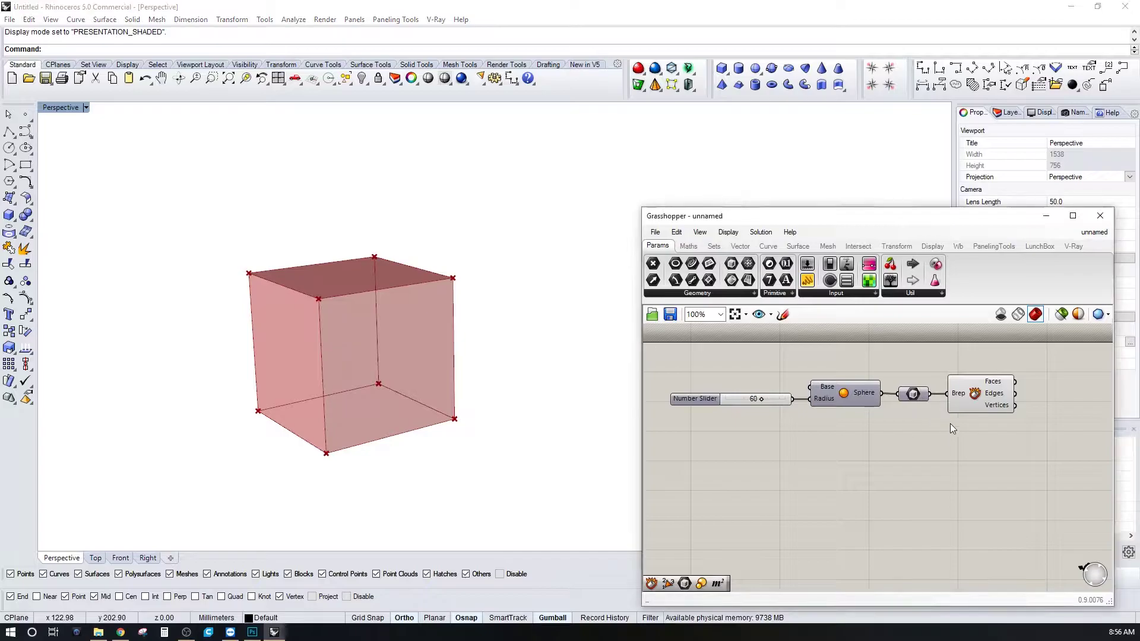
left_click(964, 407)
left_click(1055, 454)
right_click_drag(1053, 450, 904, 468)
scroll(909, 464, "down", 1)
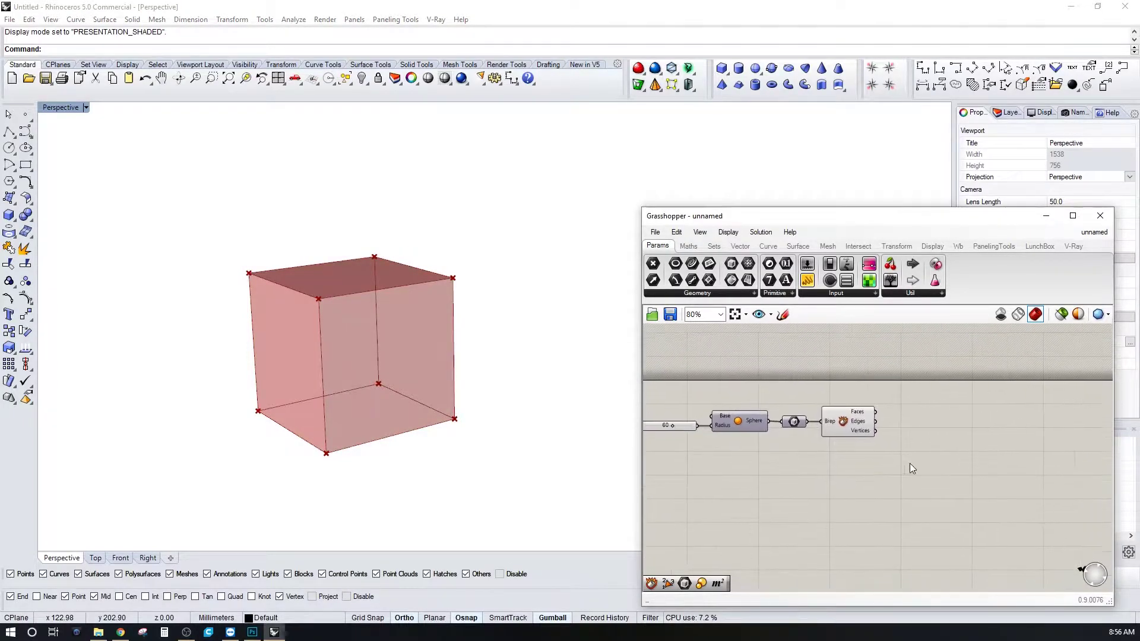
double_click(924, 454)
type("sphere")
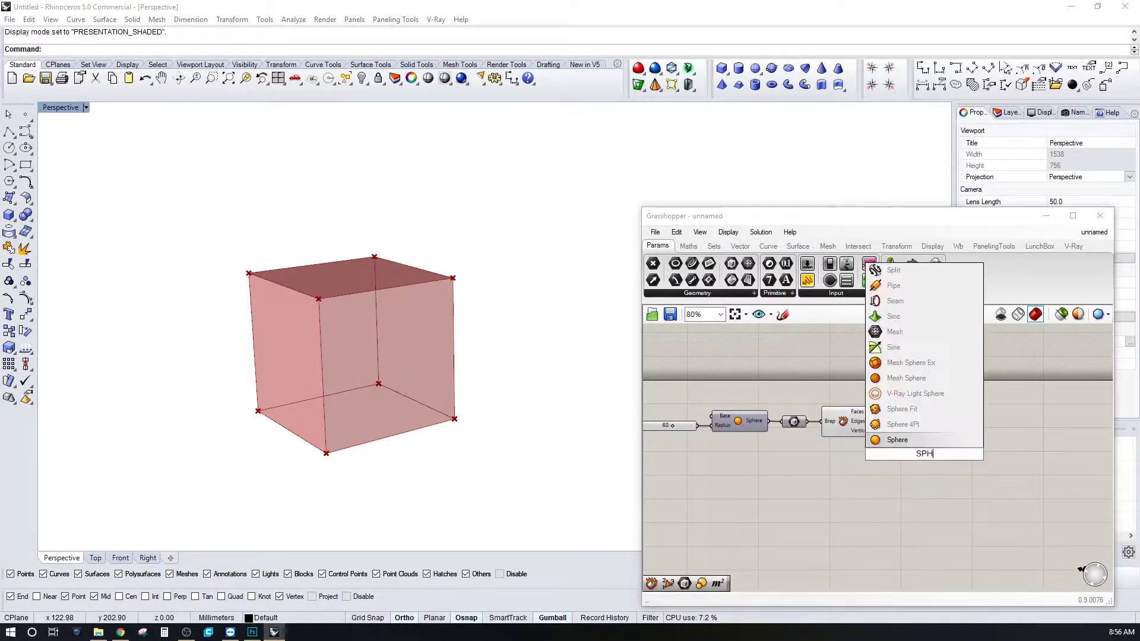
key("Return")
left_click(899, 447)
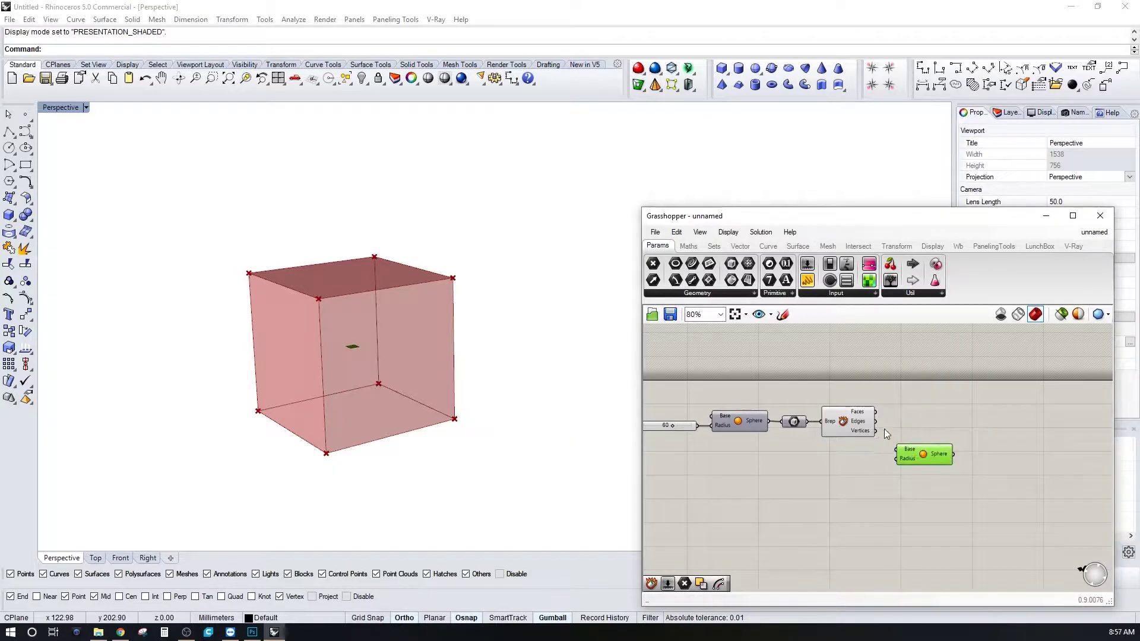
left_click_drag(895, 450, 896, 450)
scroll(902, 466, "up", 1)
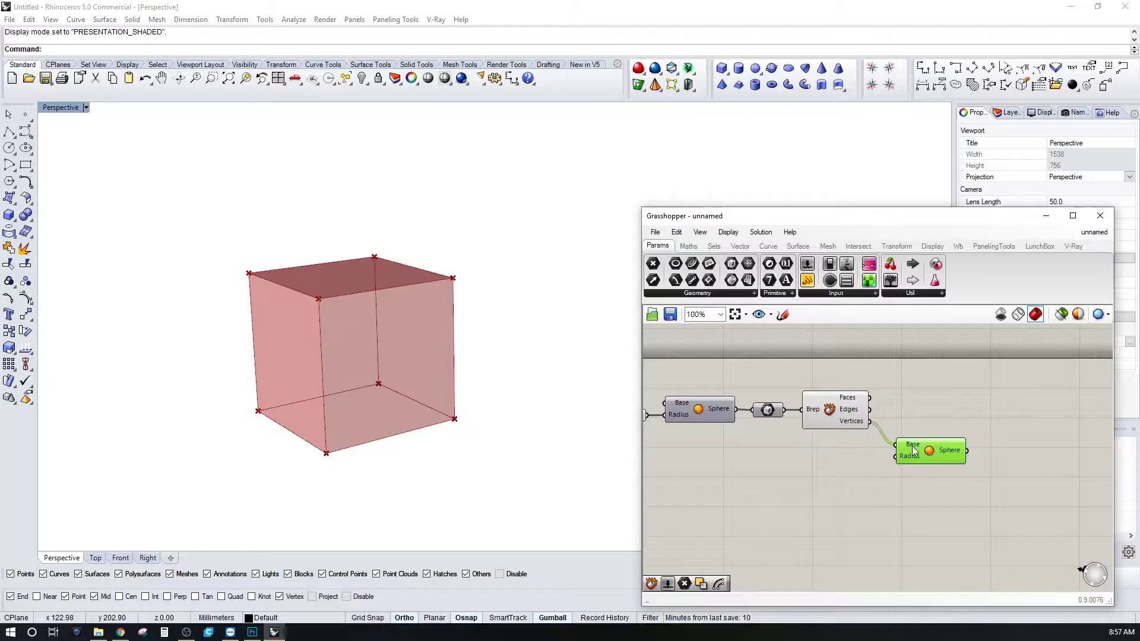
Drive the vertex spheres' Radius with a new number slider created at 12 and raised to 26
double_click(750, 493)
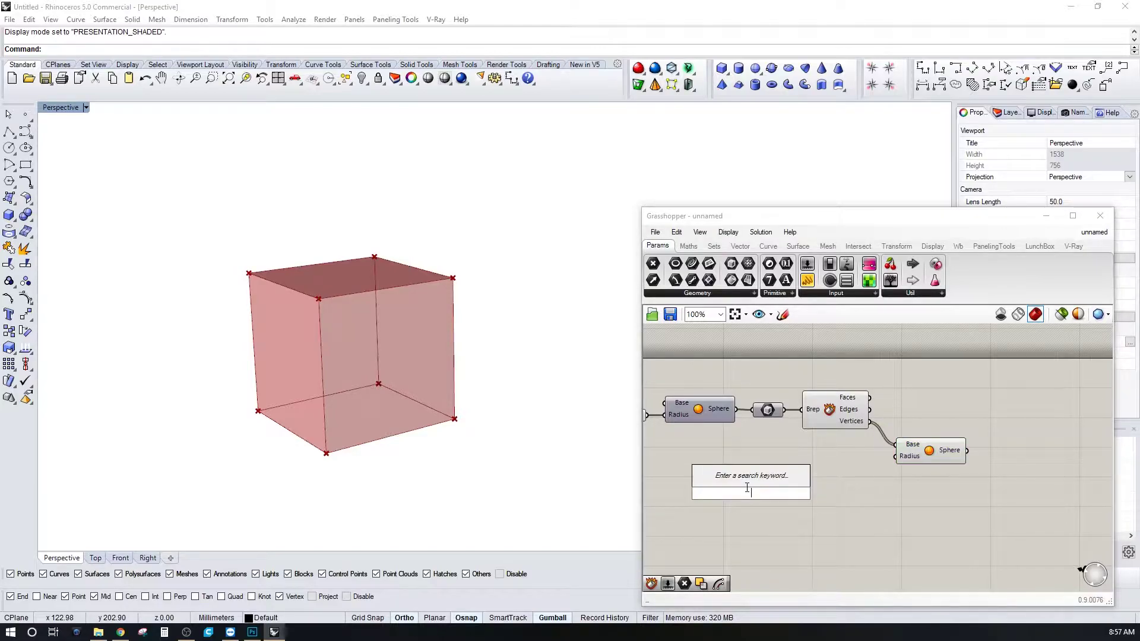
type("12")
key("Return")
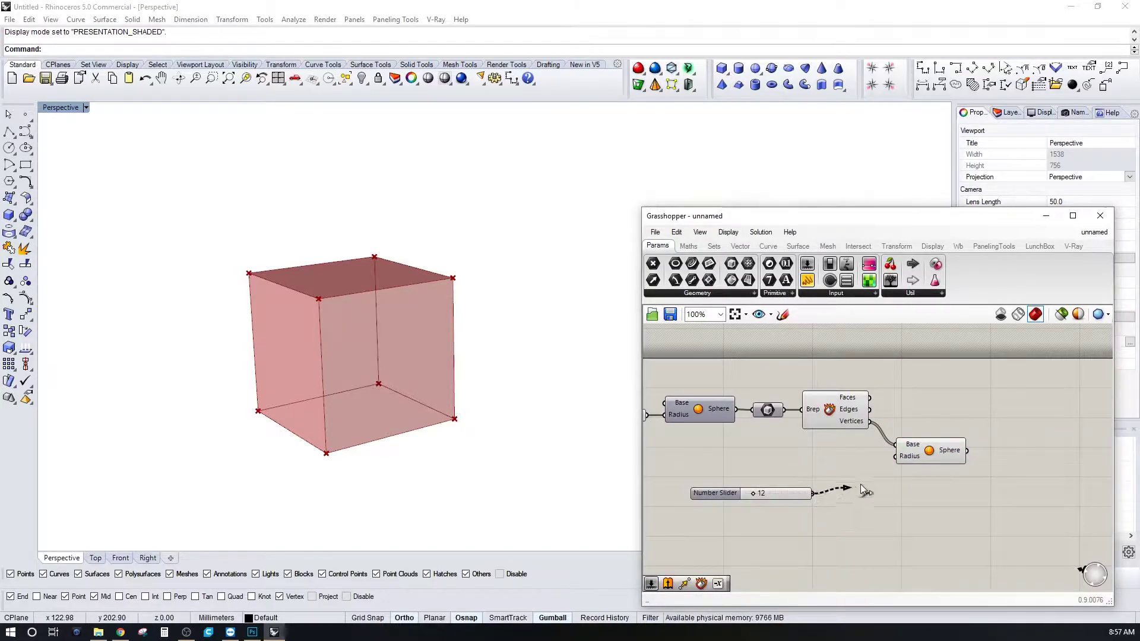
left_click_drag(860, 485, 895, 456)
left_click(853, 417)
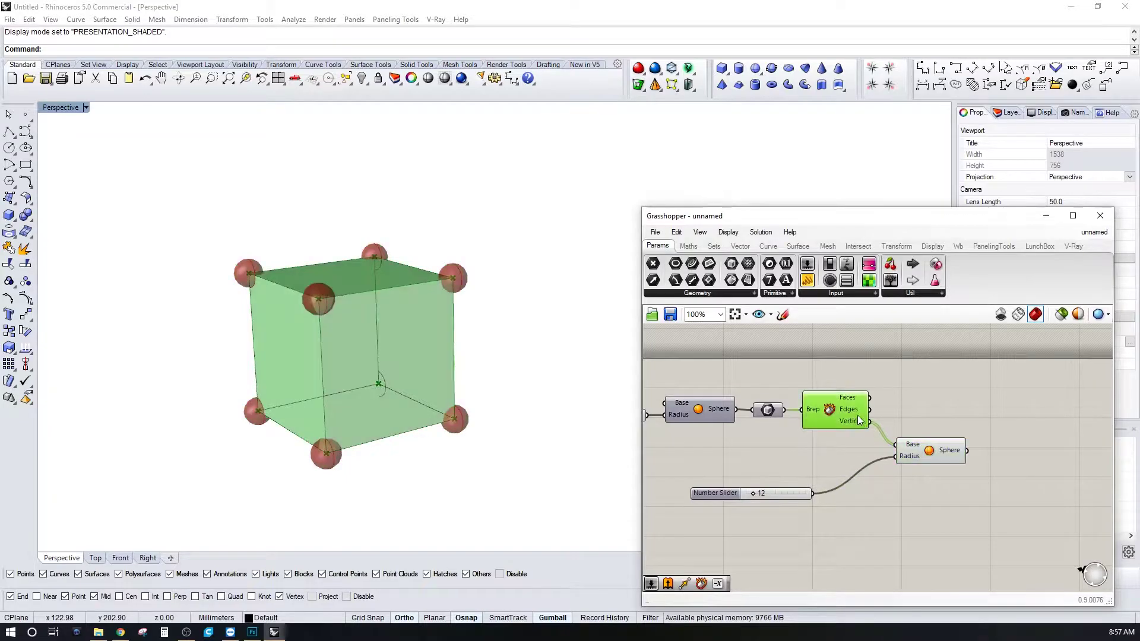
left_click(950, 392)
right_click_drag(952, 392, 984, 400)
left_click(931, 458)
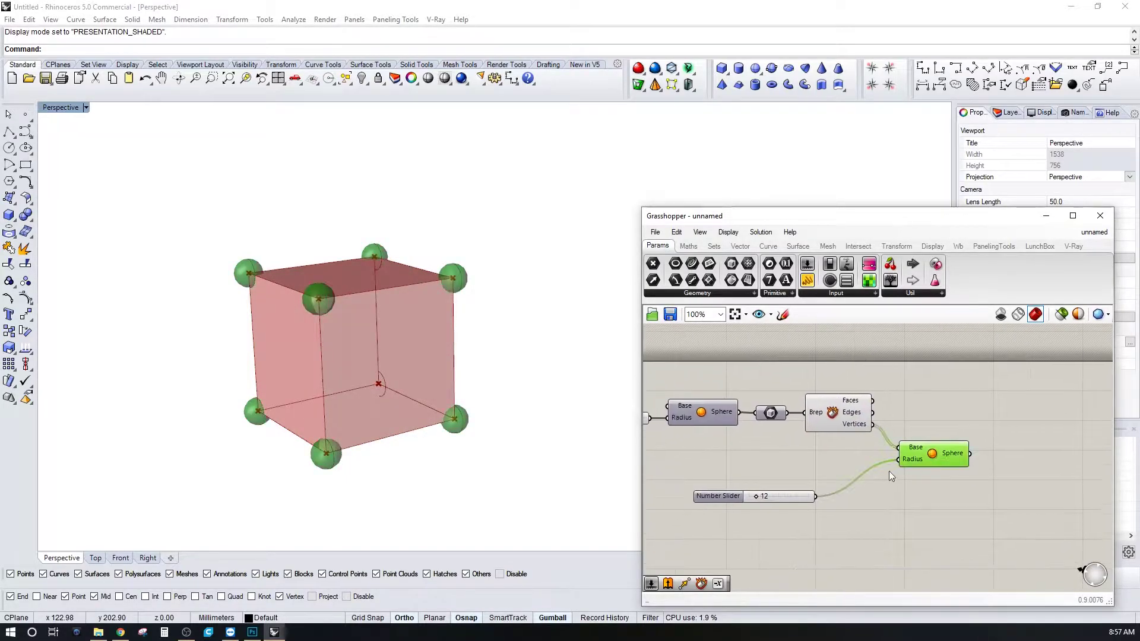
left_click_drag(754, 498, 764, 495)
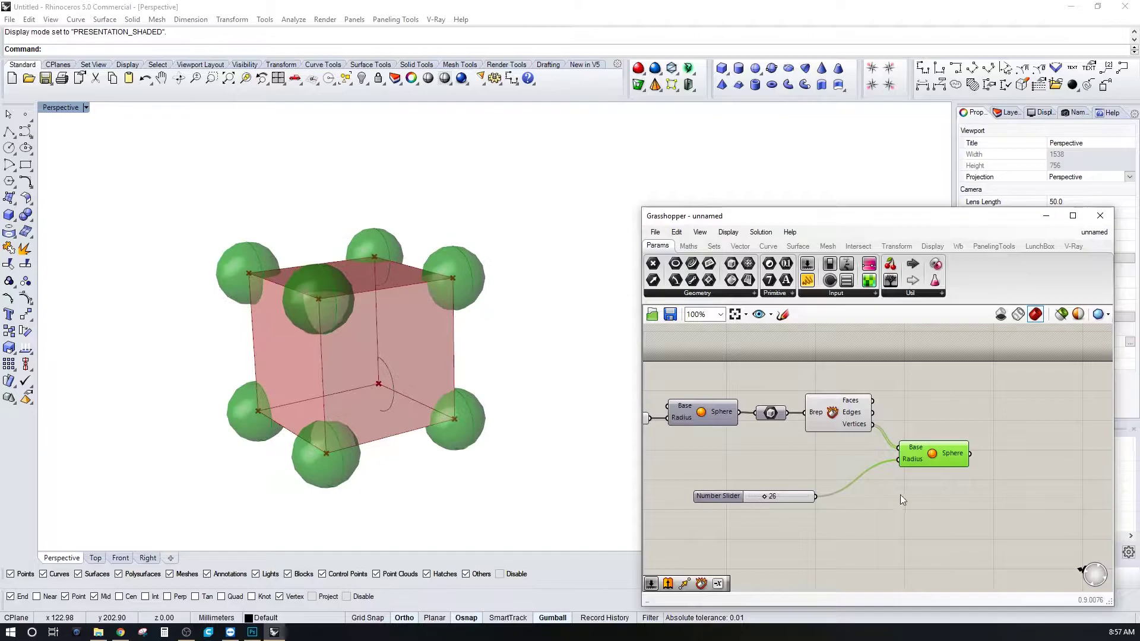
Add a Solid Difference component with the box as Breps A and the vertex spheres as Breps B
left_click(995, 423)
double_click(995, 424)
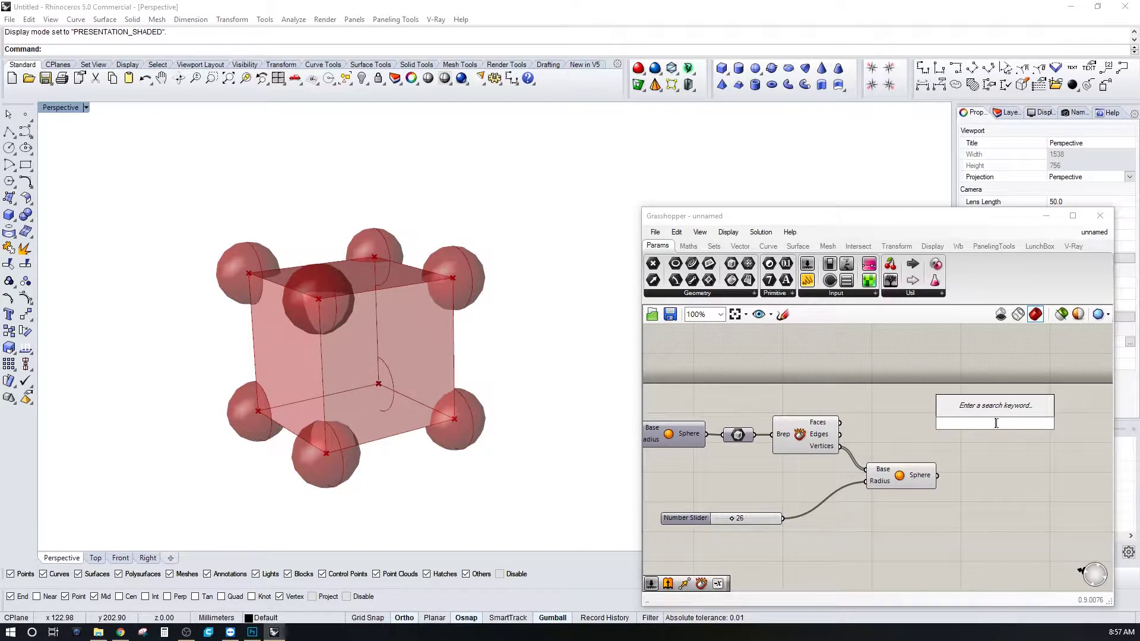
type("sol")
left_click(982, 381)
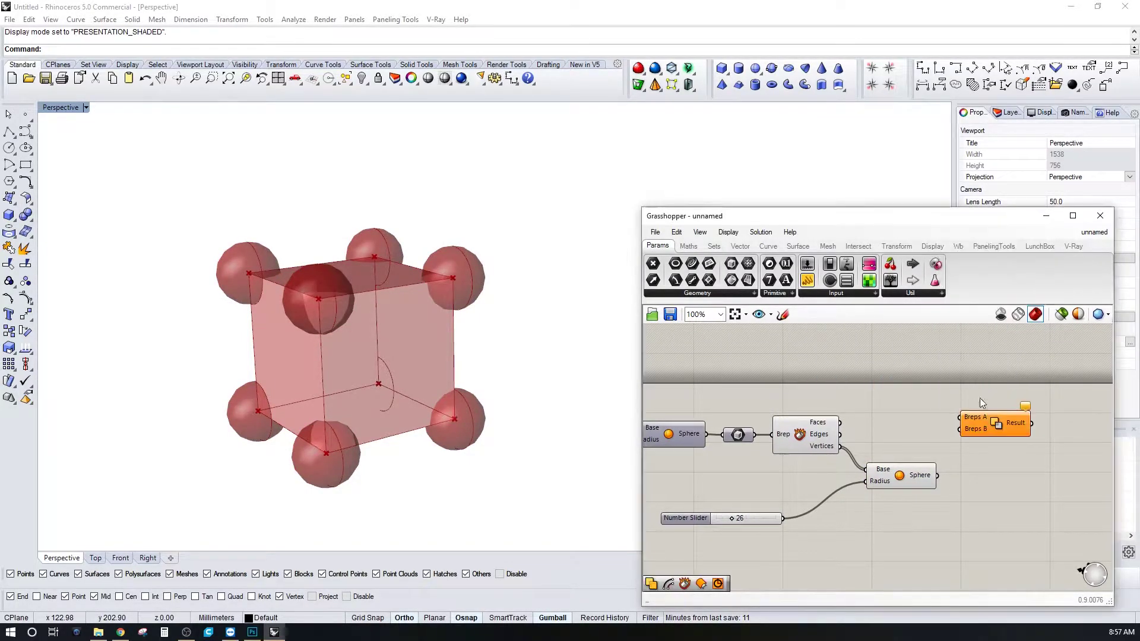
left_click(931, 474)
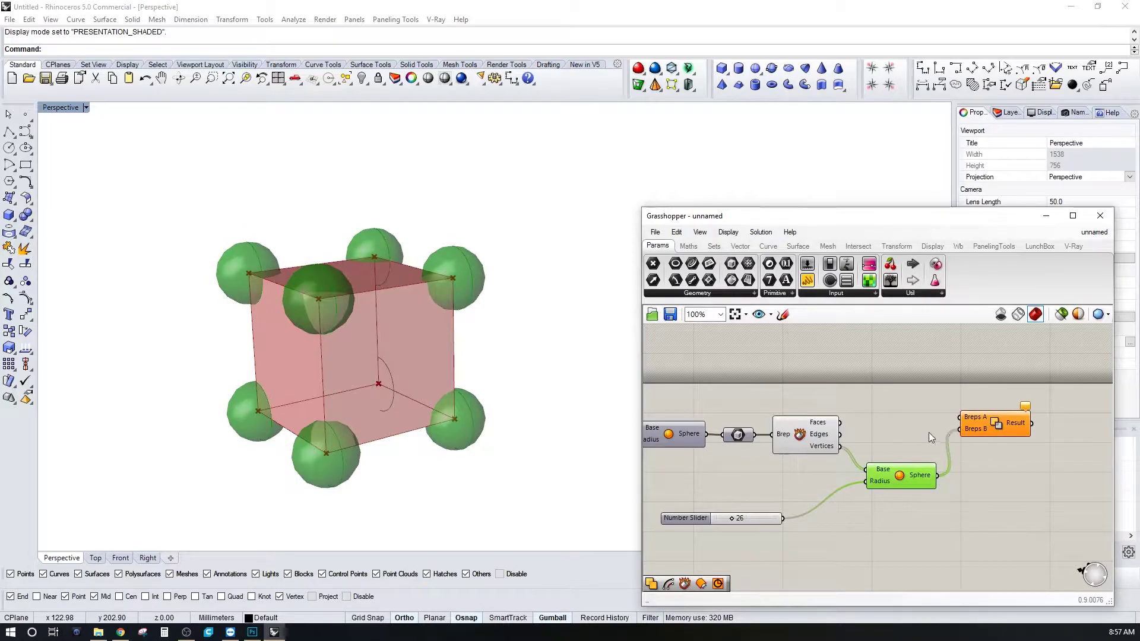
left_click(928, 432)
left_click_drag(755, 435, 986, 428)
left_click(977, 461)
Hide the previews of Deconstruct Brep and the vertex Sphere component
left_click_drag(895, 522, 820, 428)
middle_click(820, 425)
left_click(851, 389)
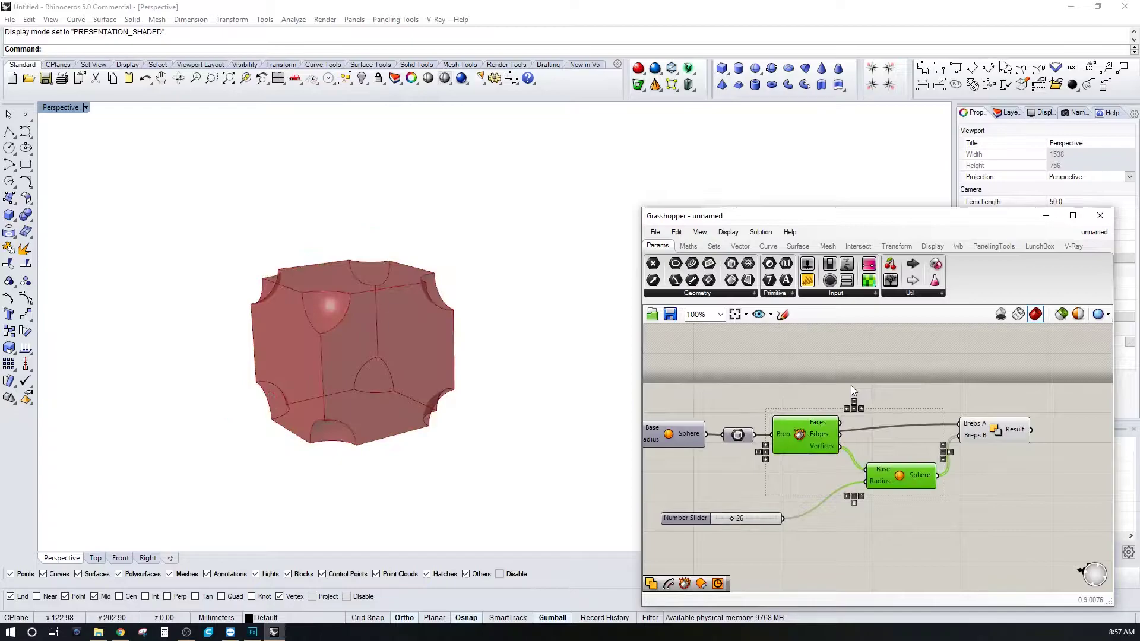
left_click(850, 391)
Set the vertex spheres' radius slider to 39 to carve larger corners out of the box
left_click(989, 436)
left_click(743, 533)
scroll(743, 533, "up", 3)
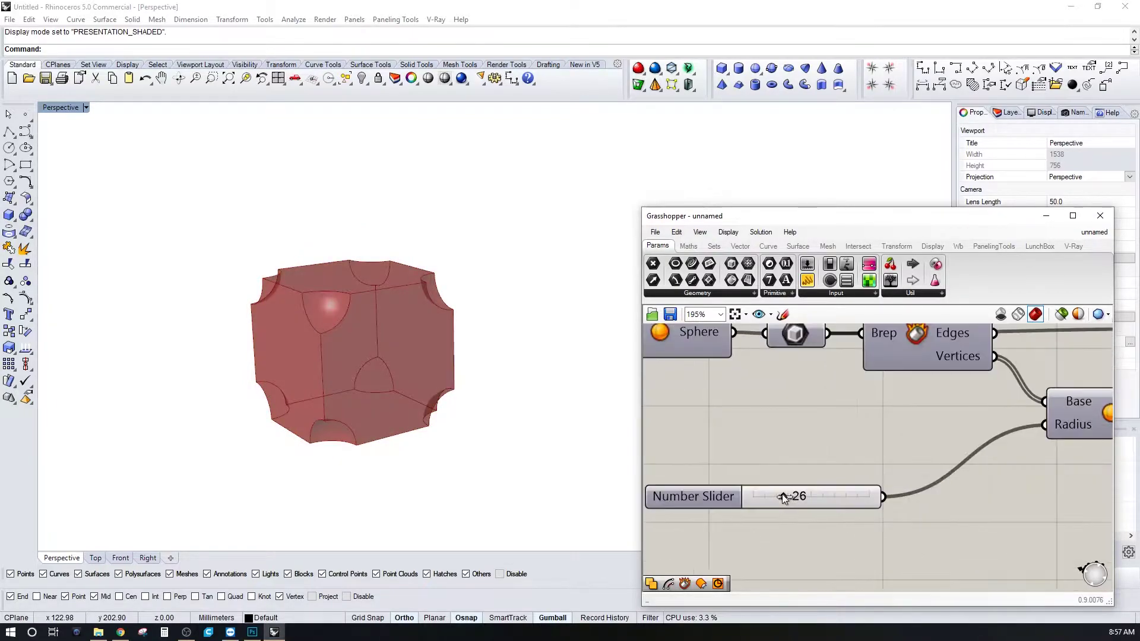
left_click_drag(782, 496, 798, 494)
right_click_drag(427, 440, 497, 351)
scroll(468, 394, "down", 3)
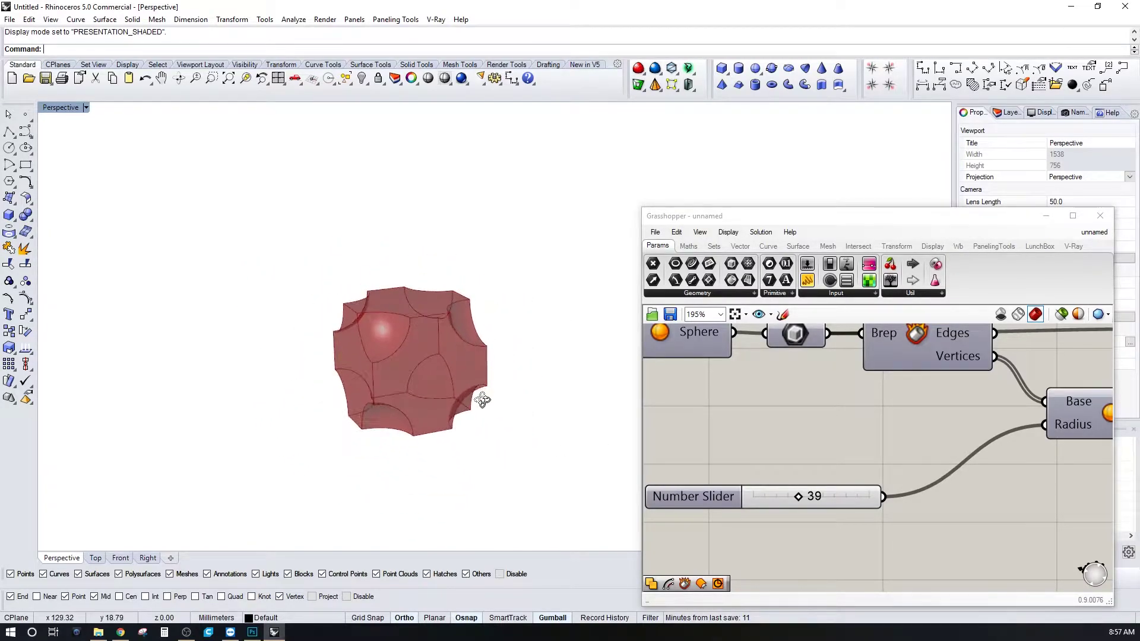
Tidy the canvas by nudging the vertex Sphere and Solid Difference components closer to their inputs
left_click(792, 437)
scroll(792, 436, "down", 3)
left_click_drag(985, 425, 974, 410)
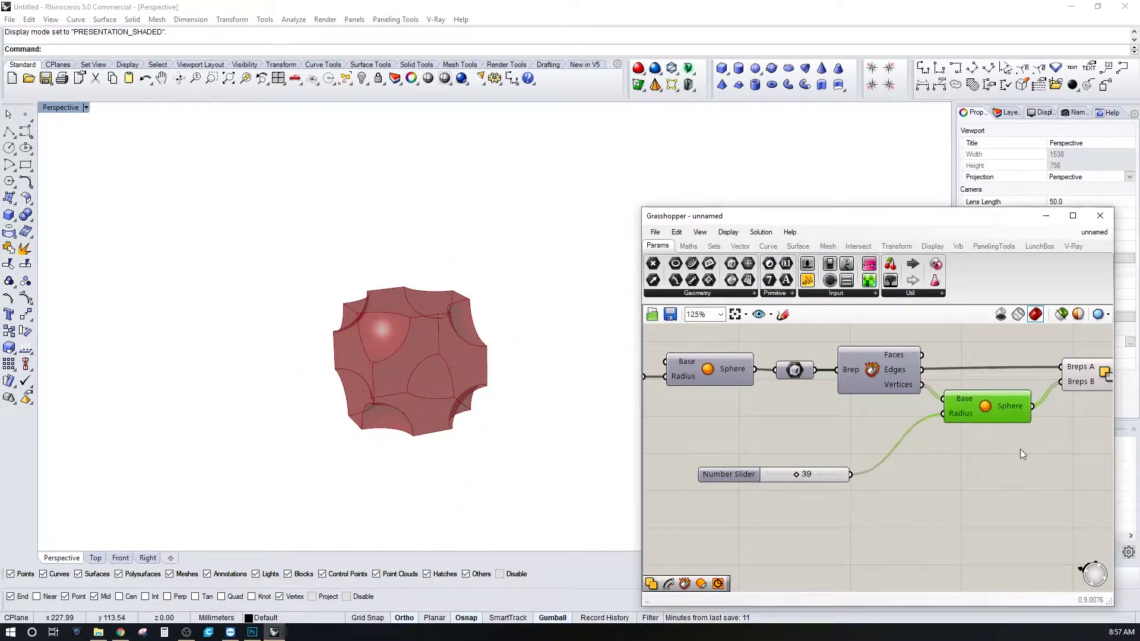
left_click(1020, 450)
right_click_drag(1086, 403, 993, 437)
left_click_drag(1003, 409, 994, 411)
left_click(979, 464)
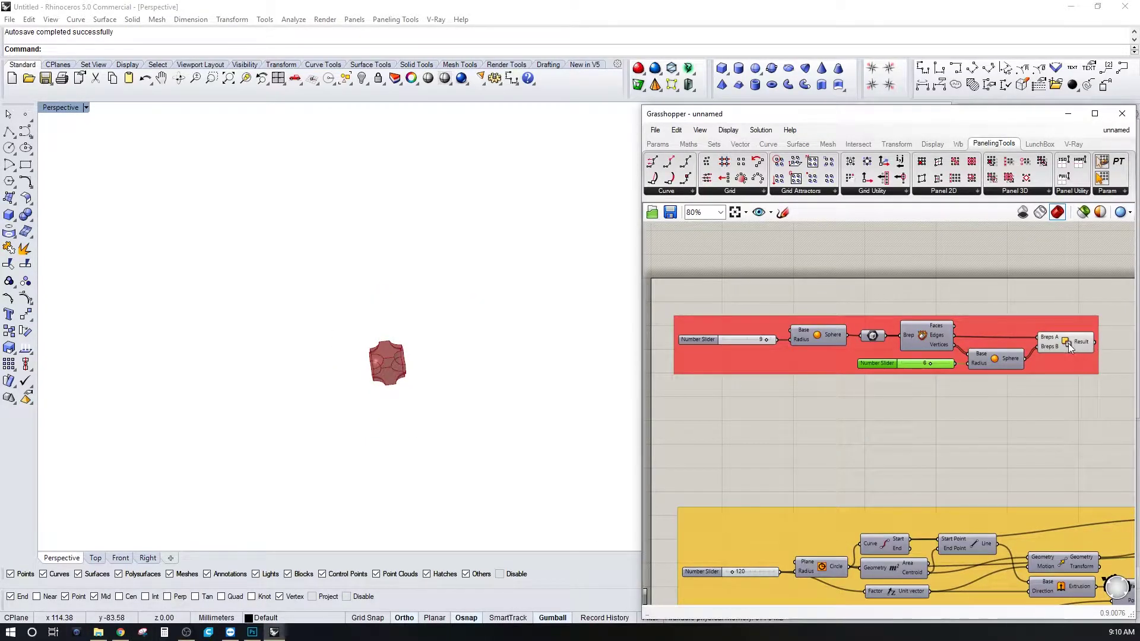
Examine the carved solid produced by the Solid Difference component in the red group
left_click(1068, 343)
scroll(995, 350, "up", 3)
right_click_drag(820, 411, 930, 397)
right_click_drag(419, 373, 459, 331)
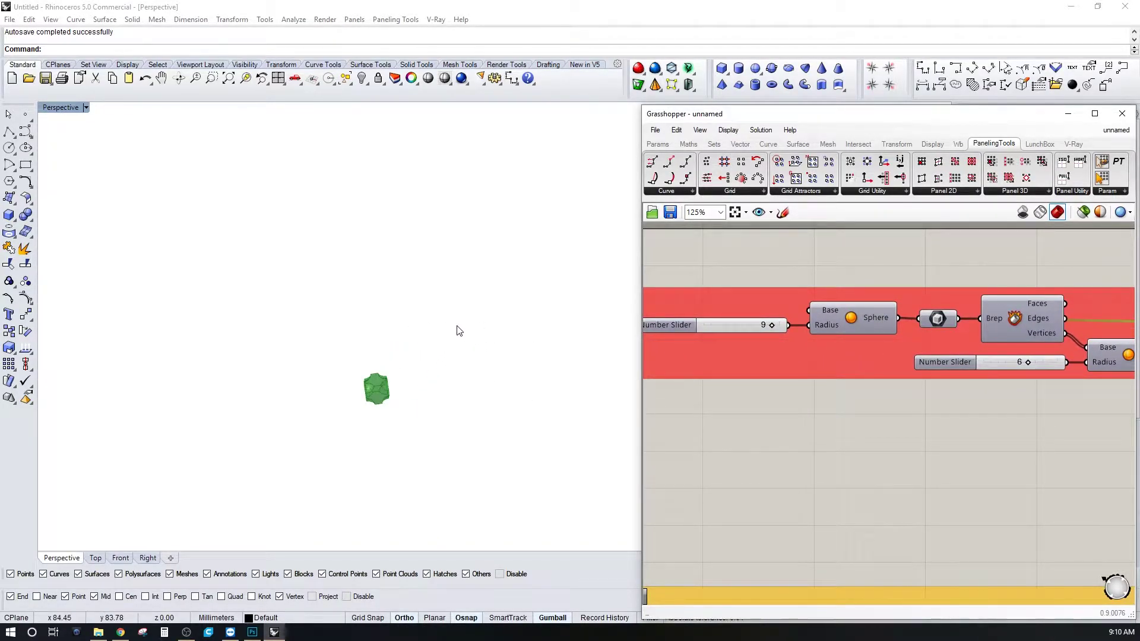
left_click(864, 460)
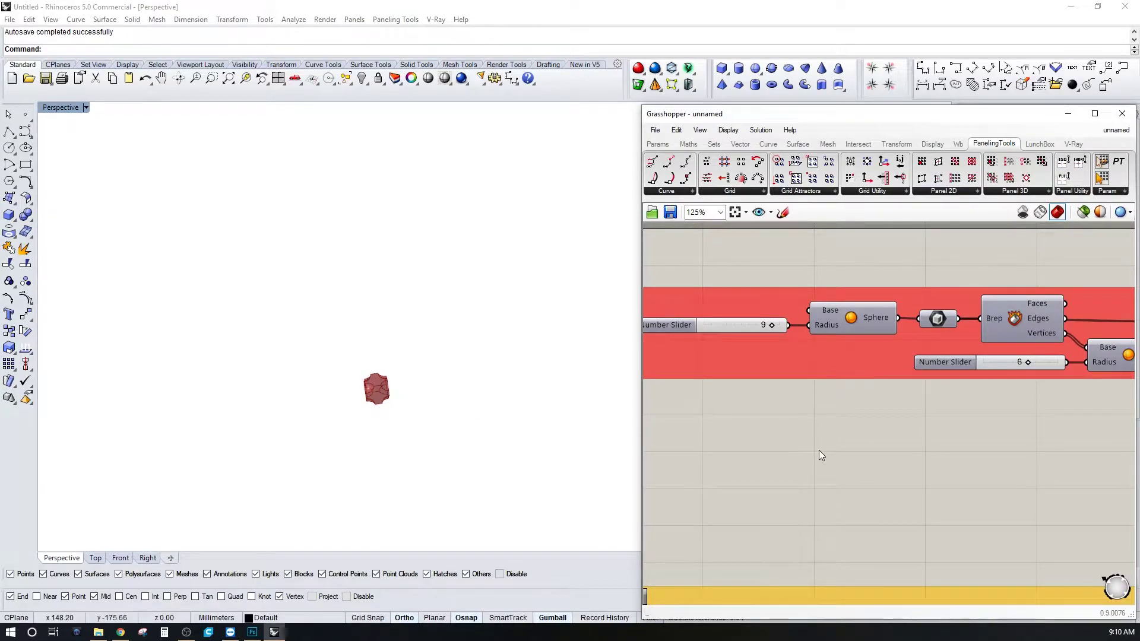
scroll(819, 453, "down", 4)
right_click_drag(852, 399, 687, 353)
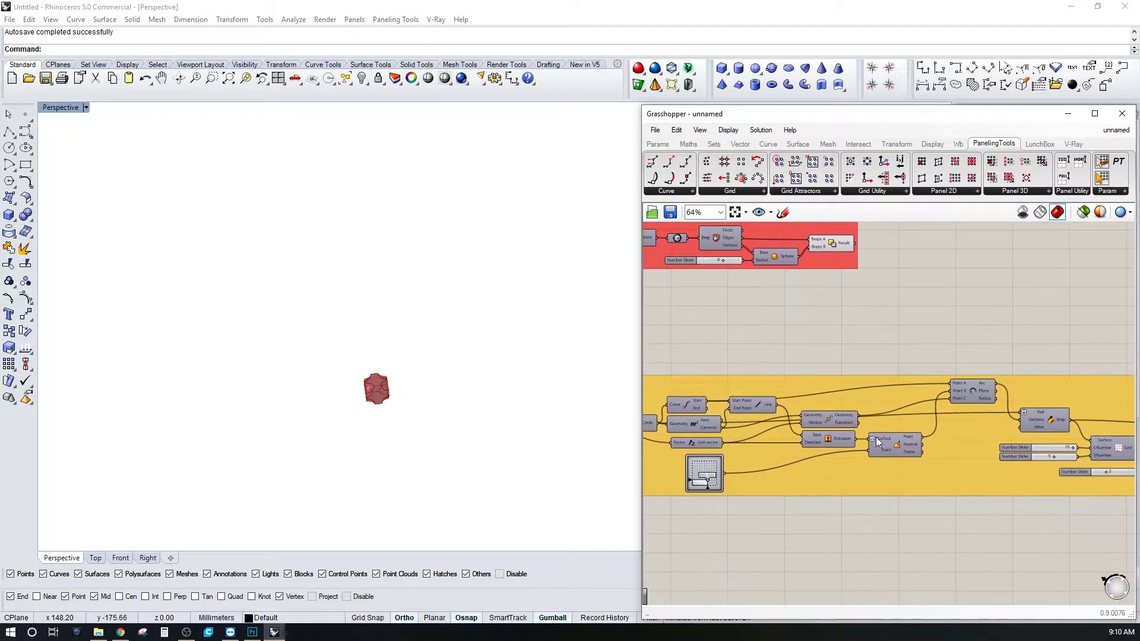
scroll(875, 437, "up", 2)
right_click(910, 448)
left_click(926, 472)
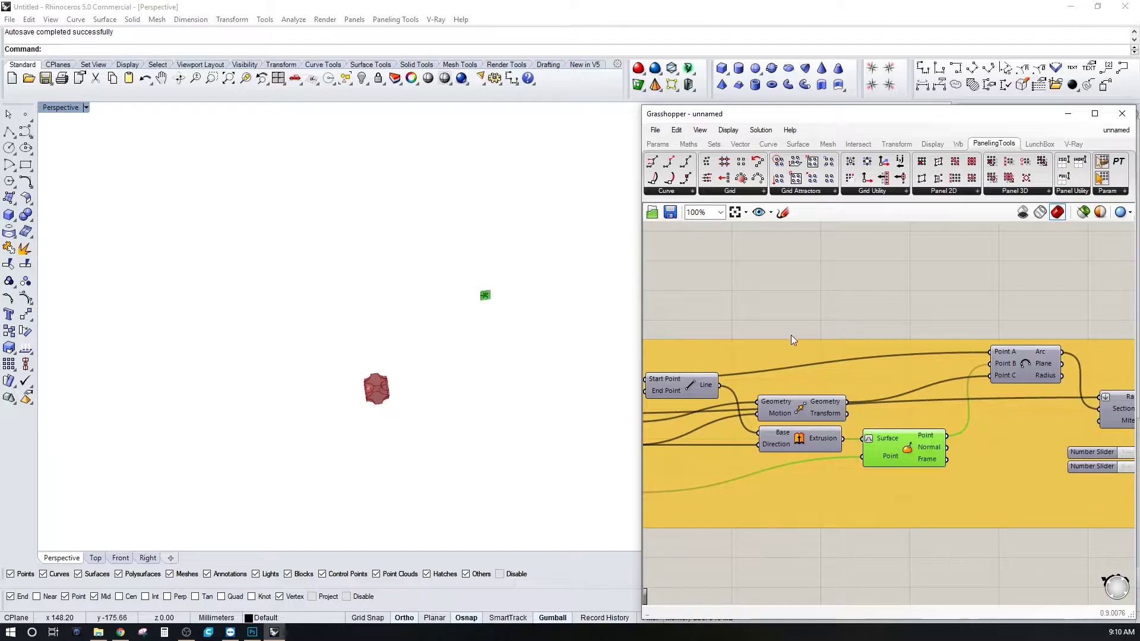
right_click(912, 458)
left_click(950, 482)
Turn on the preview of the rail sweep component in the yellow group to display the dome surface
right_click_drag(934, 464, 794, 469)
left_click(1006, 418)
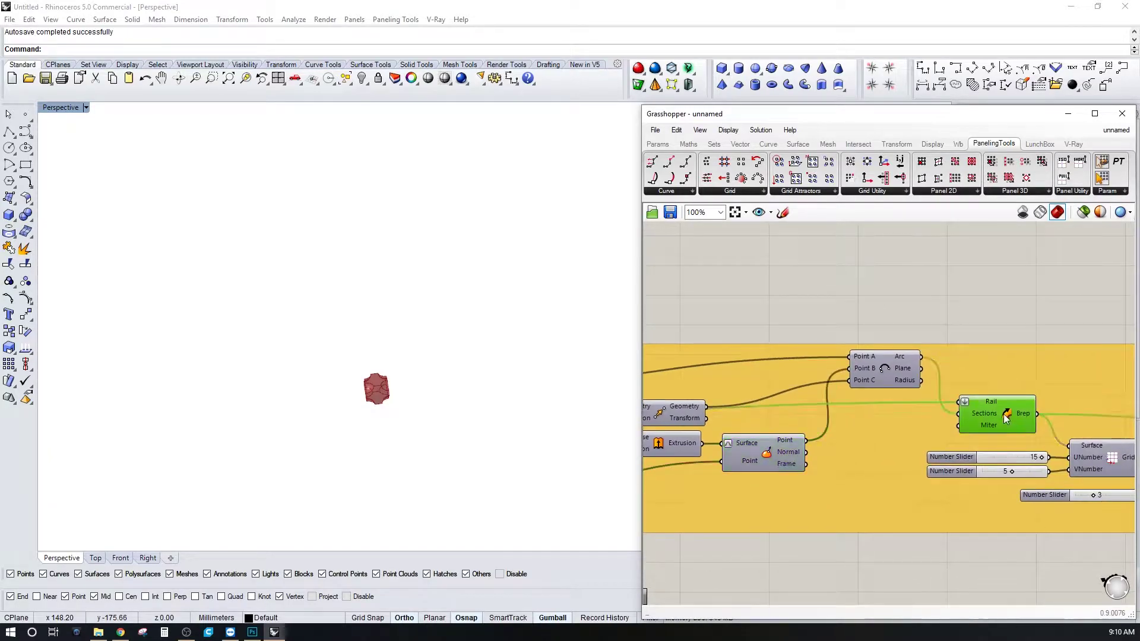
right_click(1006, 418)
left_click(1005, 437)
left_click(724, 305)
Adjust the two-way slider that positions the dome arc's middle point to about 0.63 ; 0.31, reshaping the dome
scroll(730, 390, "down", 2)
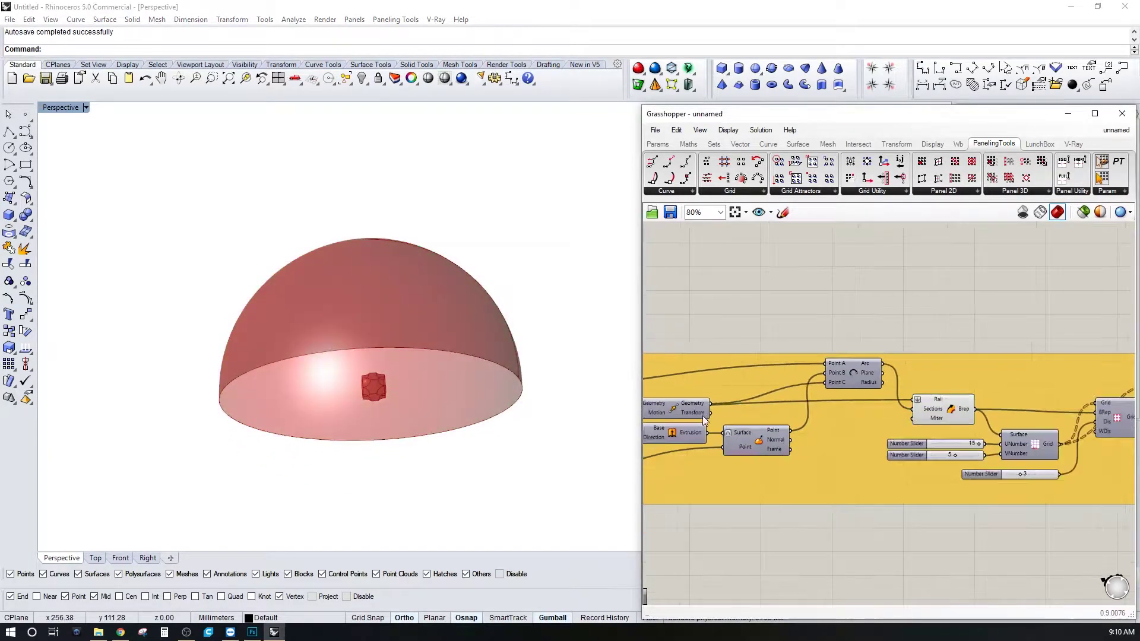
right_click_drag(703, 416, 760, 465)
scroll(760, 465, "up", 5)
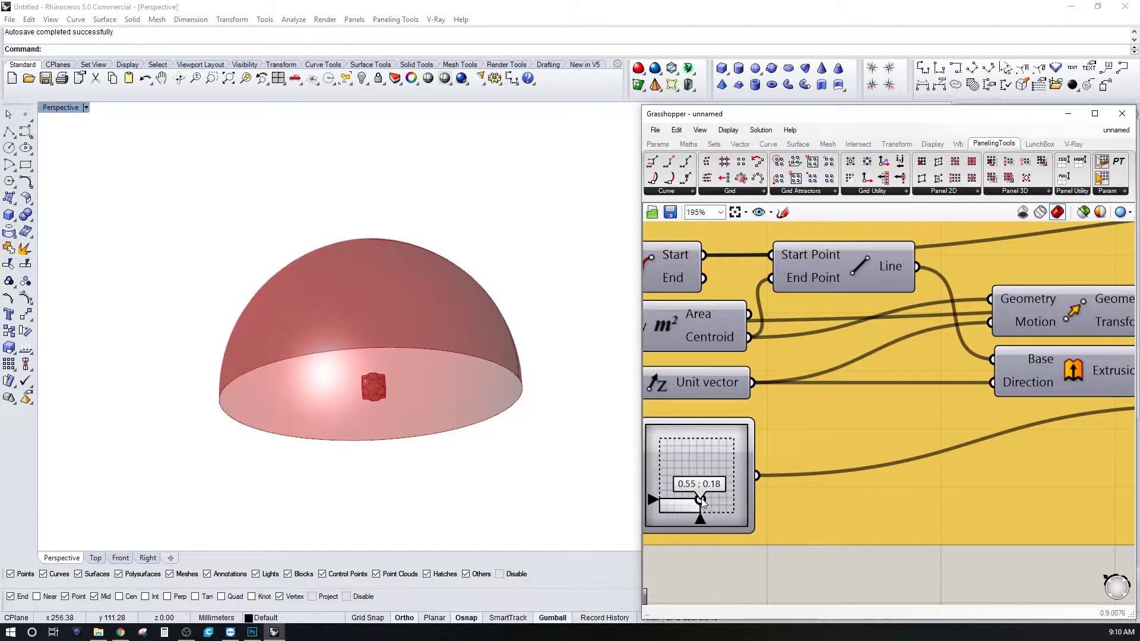
mouse_move(701, 501)
left_mouse_down()
mouse_move(683, 501)
mouse_move(721, 500)
mouse_move(708, 490)
left_mouse_up()
scroll(744, 455, "down", 2)
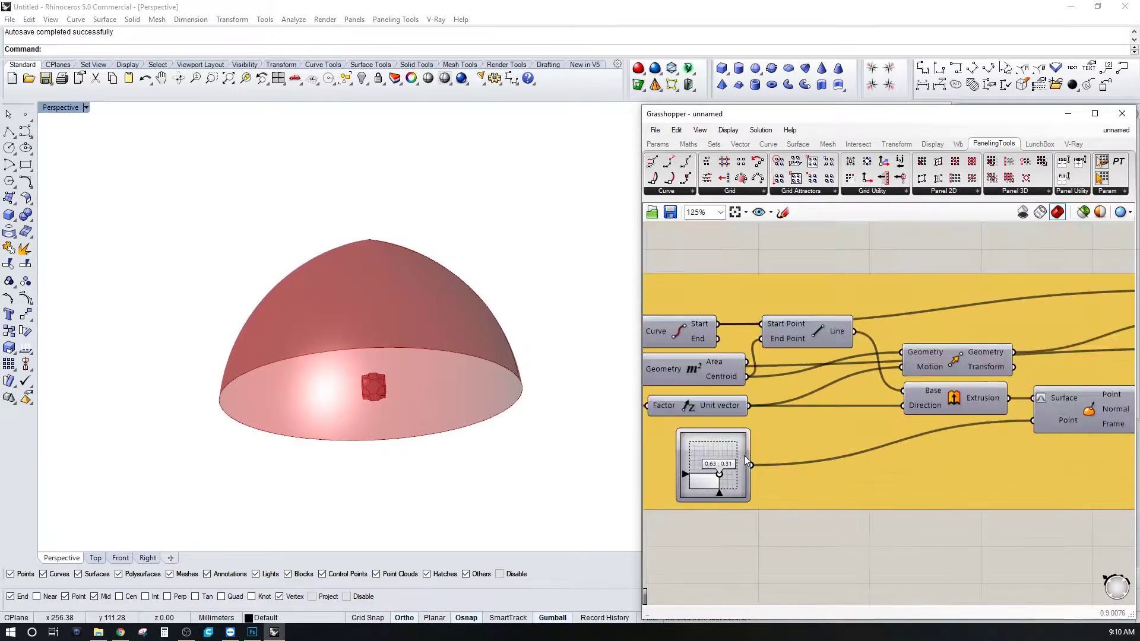
Turn on the previews of the surface grid, the offset grid and the 3D grid cell component in the yellow group
right_click_drag(743, 455, 745, 422)
scroll(942, 523, "down", 3)
right_click_drag(1062, 520, 900, 504)
right_click_drag(1097, 449, 932, 460)
left_click(843, 419)
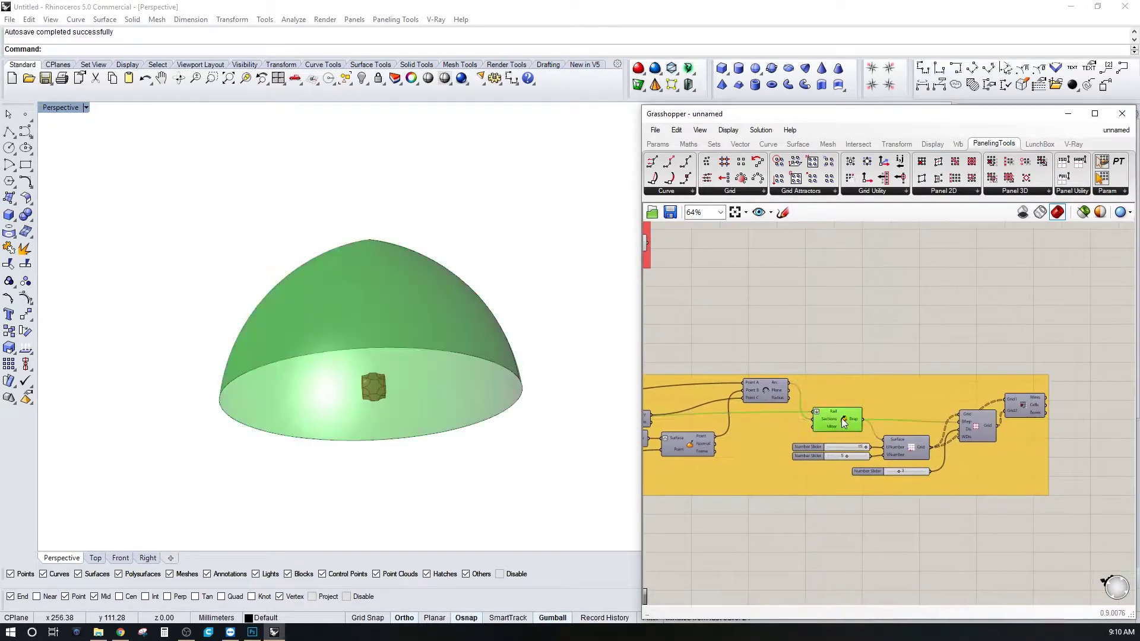
scroll(848, 422, "up", 3)
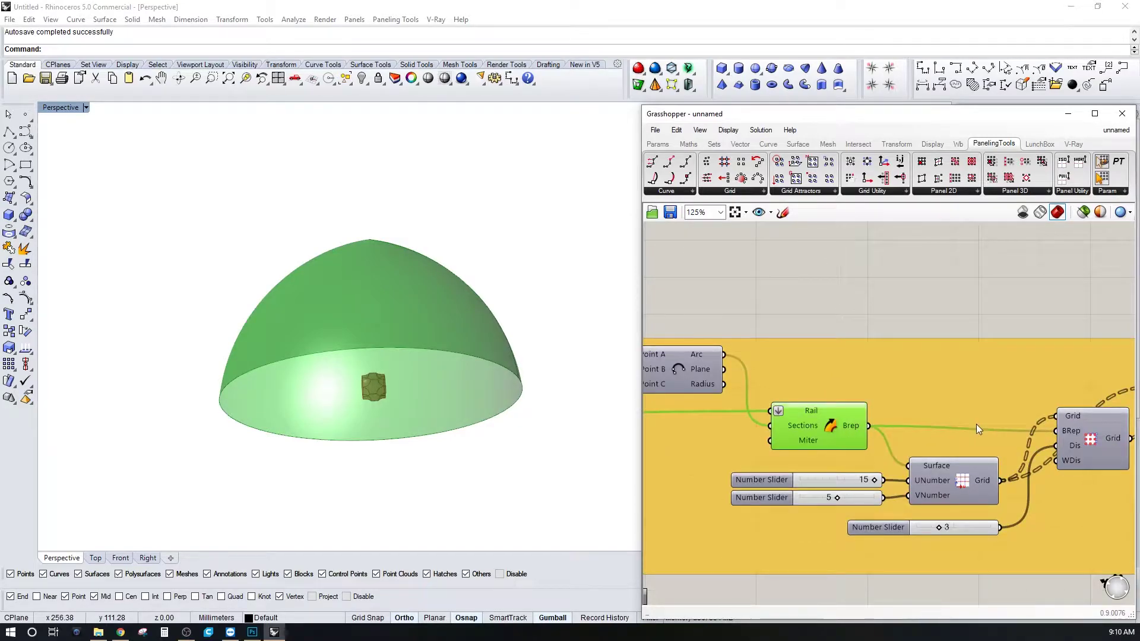
right_click_drag(976, 423, 841, 429)
scroll(842, 429, "down", 1)
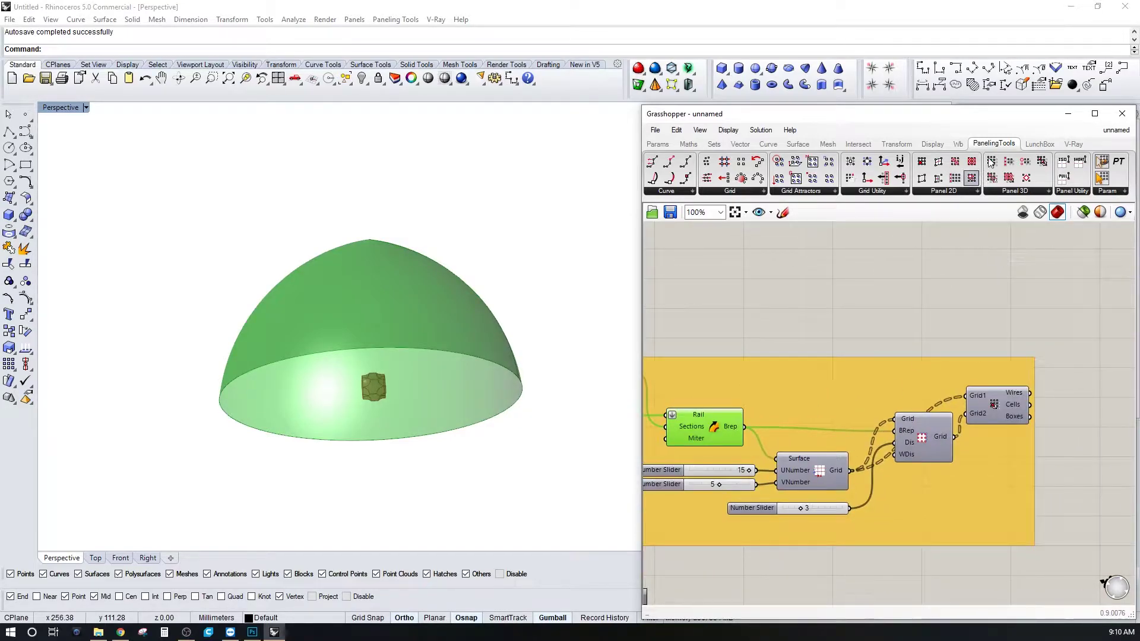
right_click(822, 475)
left_click(846, 494)
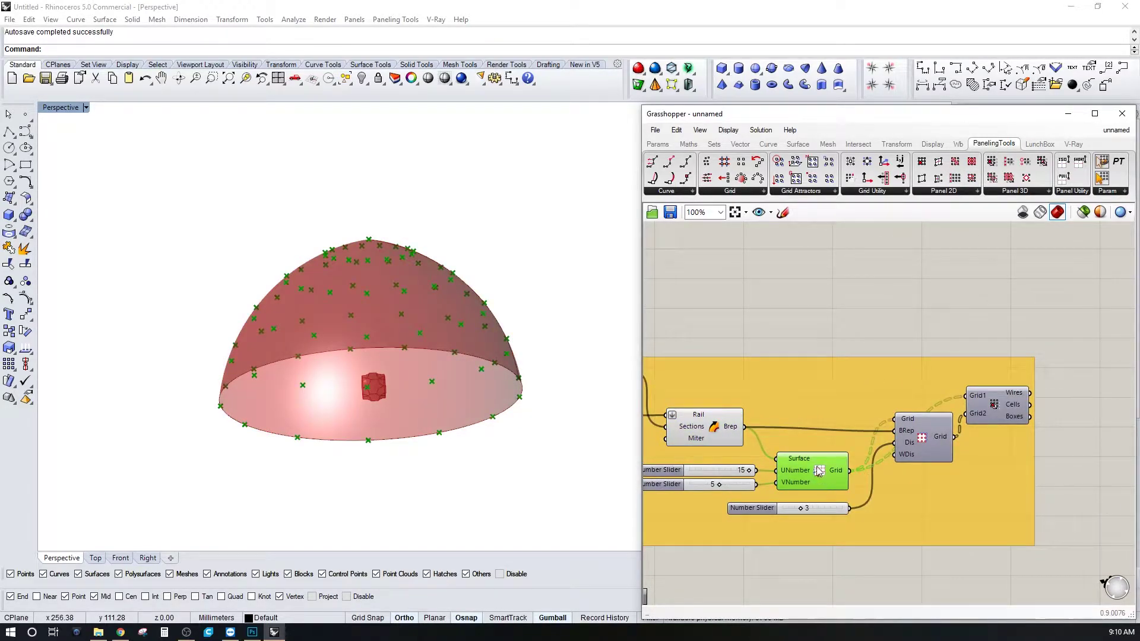
right_click(940, 437)
left_click(932, 456)
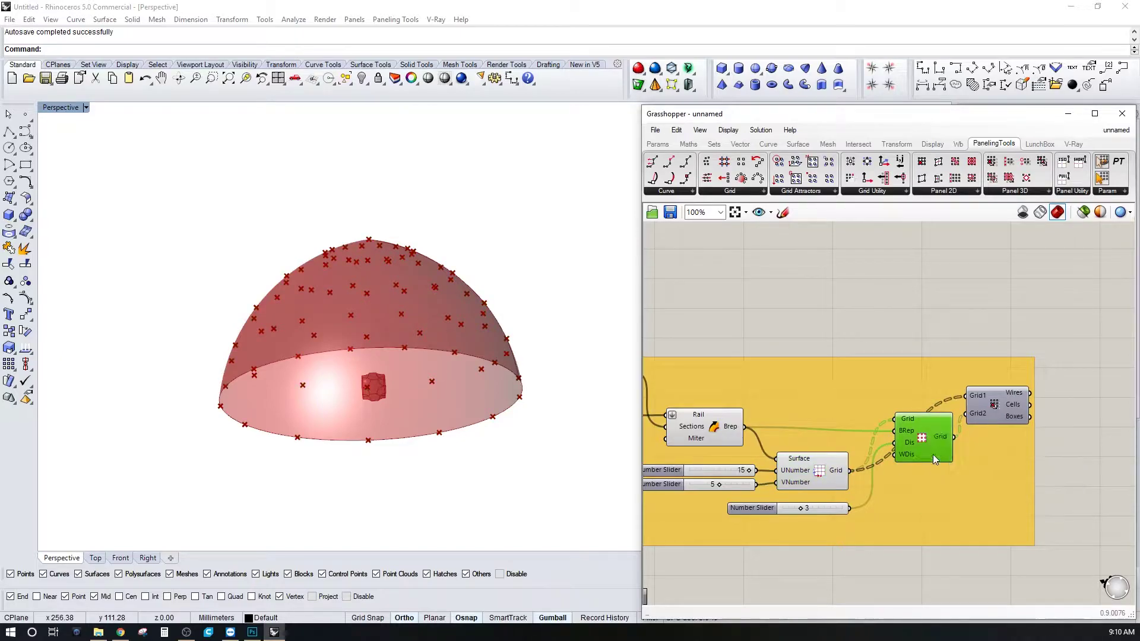
scroll(994, 410, "up", 3)
left_click(994, 409)
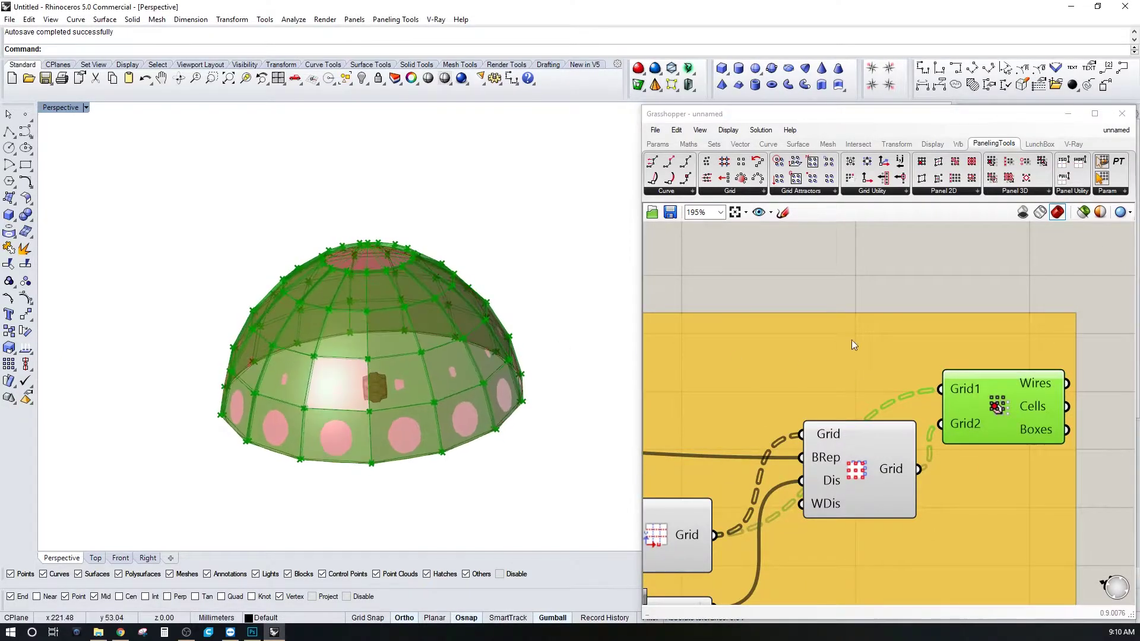
Hide the preview of the rail sweep component so only the grids and panel cells are displayed
right_click_drag(851, 339, 957, 325)
scroll(972, 393, "down", 3)
left_click(973, 407)
left_click(861, 452)
left_click(774, 426)
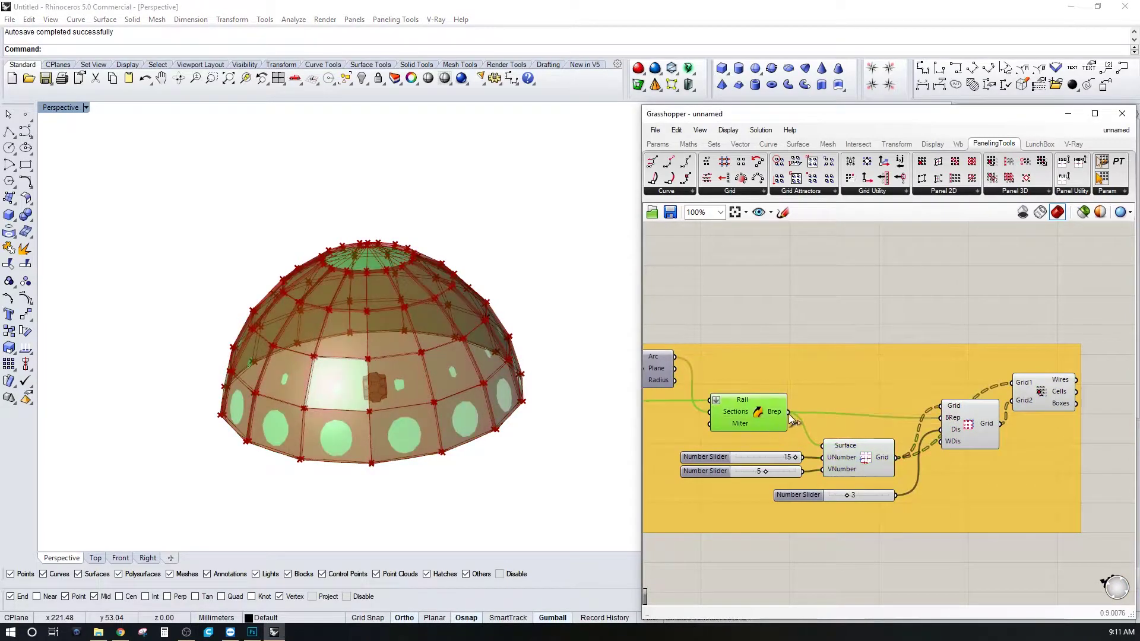
middle_click(794, 413)
left_click(830, 375)
left_click(874, 281)
Examine the cells generated between the two dome grids by the last component of the yellow group
right_click_drag(1059, 392, 985, 397)
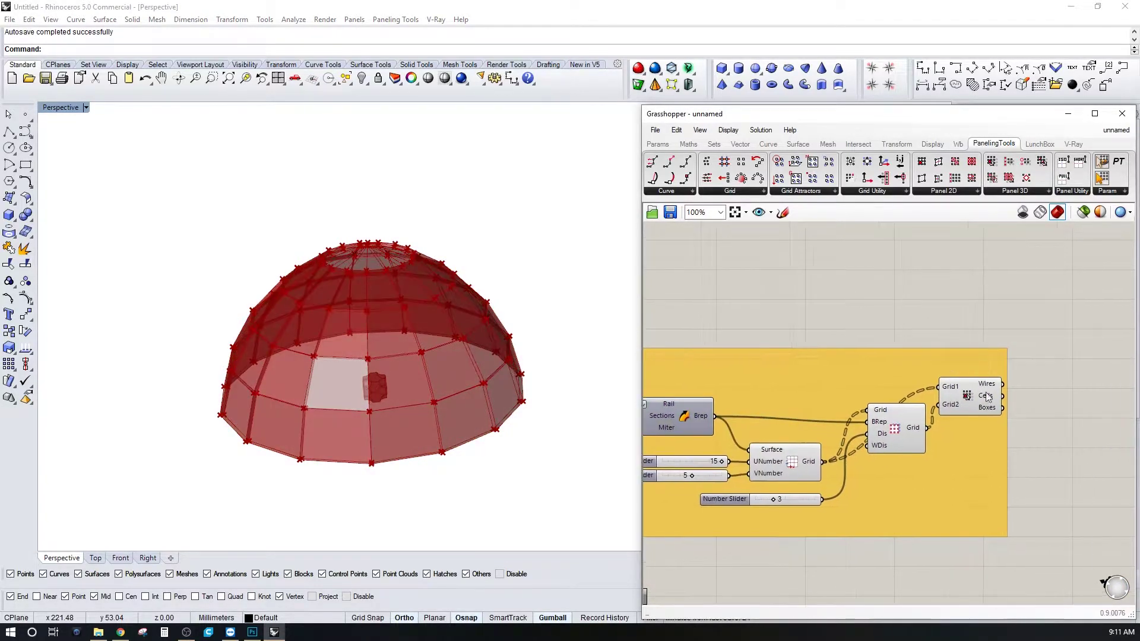
scroll(987, 396, "up", 1)
scroll(927, 356, "down", 2)
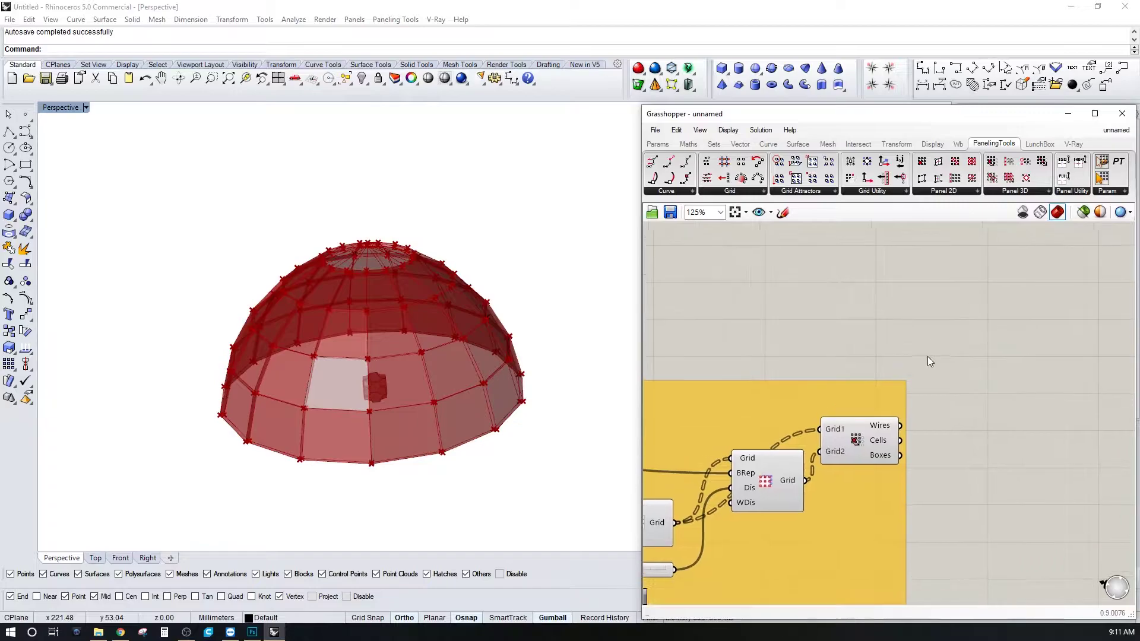
right_click_drag(923, 381, 964, 409)
left_click(918, 445)
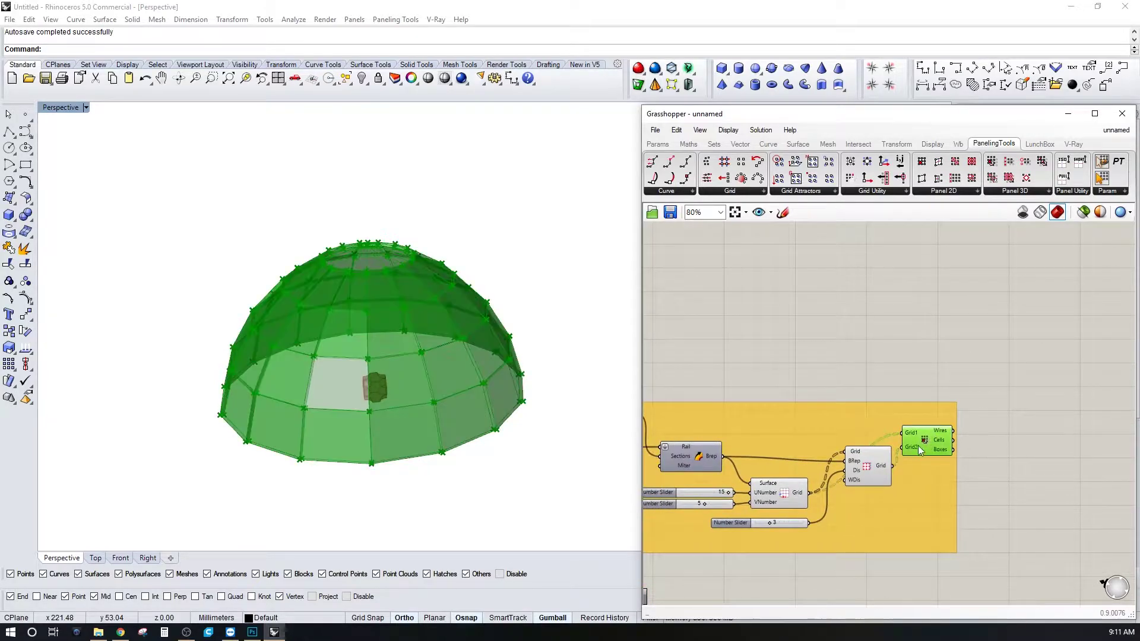
scroll(884, 414, "down", 2)
scroll(910, 427, "up", 3)
right_click_drag(1012, 268, 936, 273)
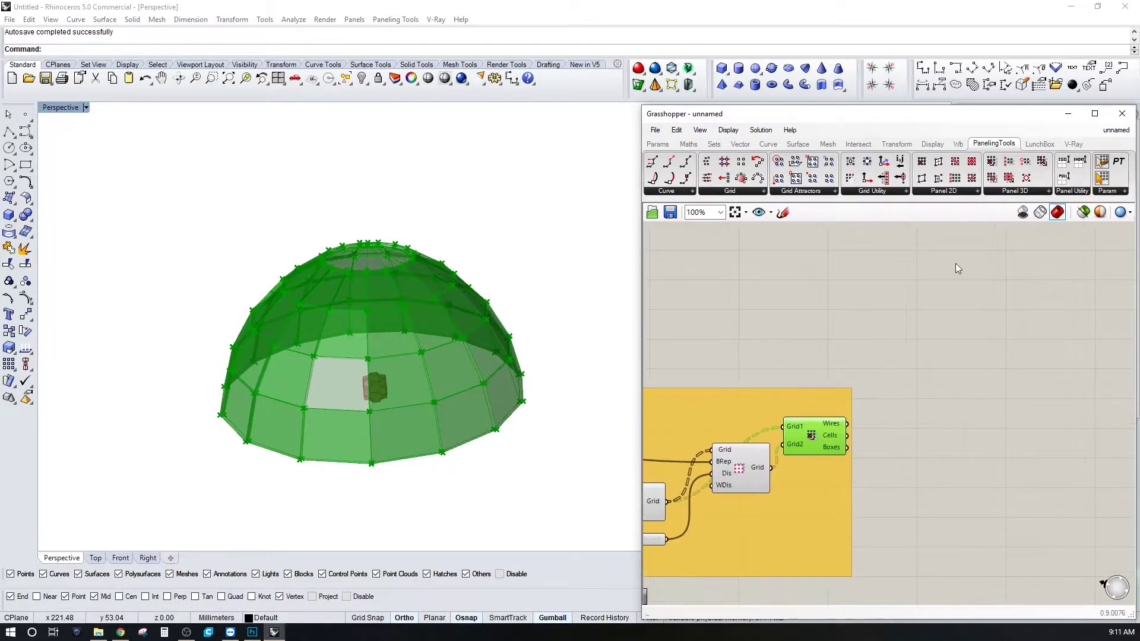
left_click(957, 263)
left_click(1016, 196)
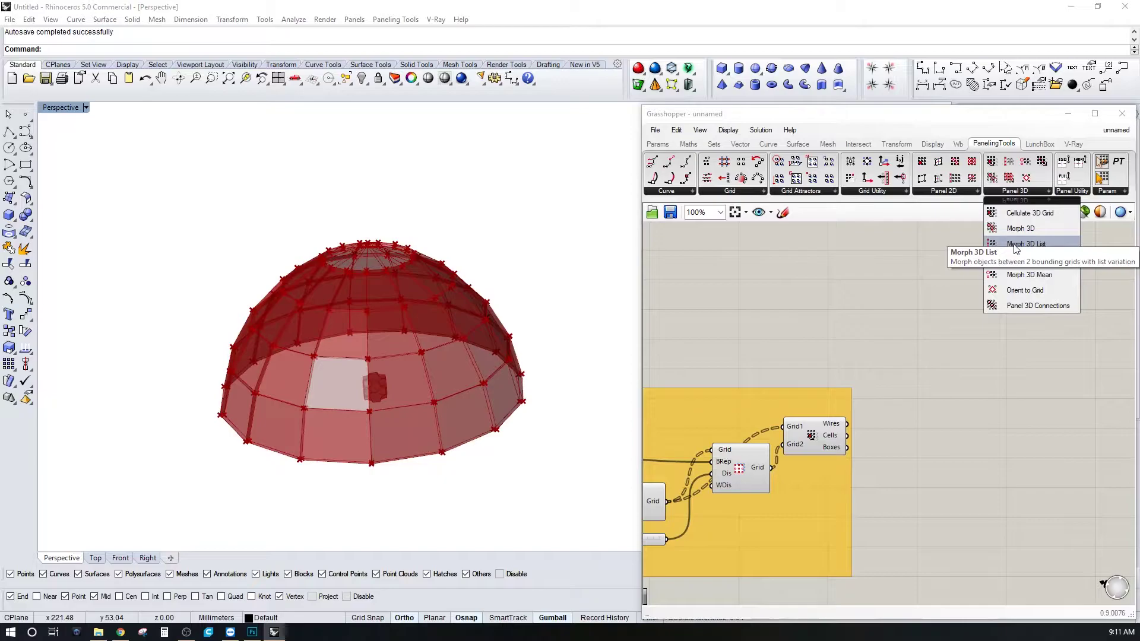
left_click_drag(1015, 249, 965, 371)
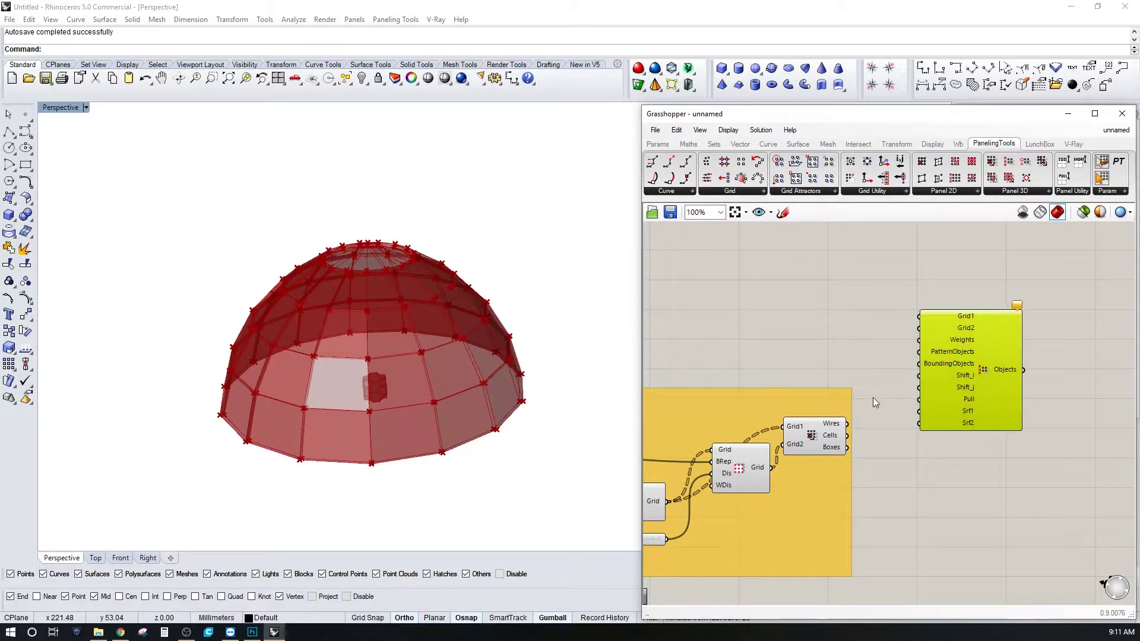
key("Delete")
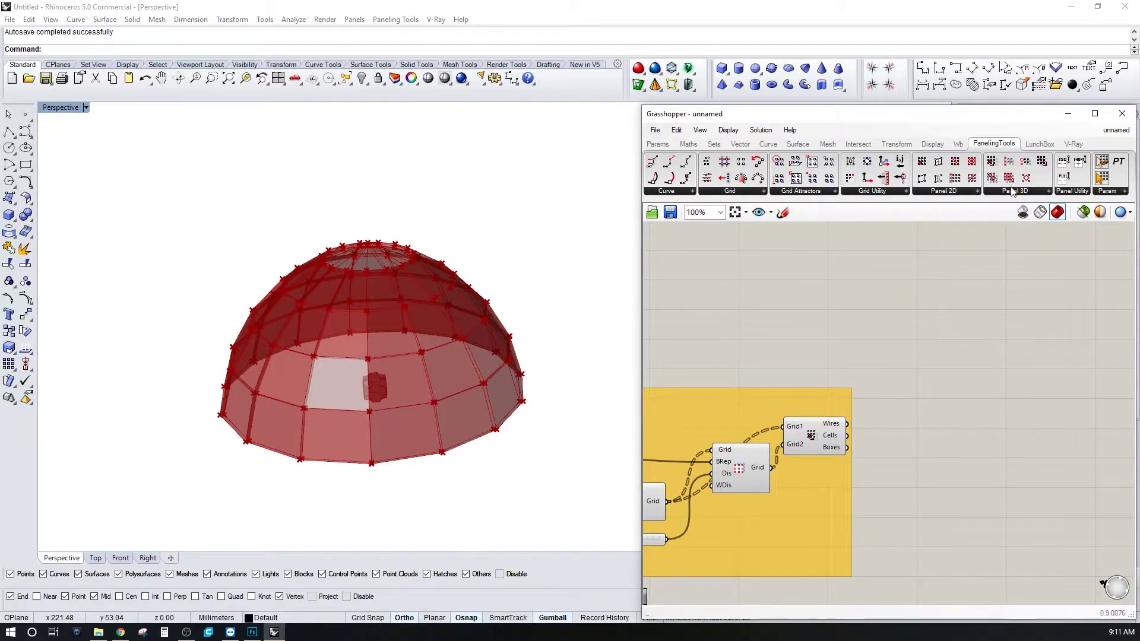
Add a Morph 3D component and connect the surface grid to its Grid1 input and the offset grid to Grid2
left_click(1012, 192)
left_click_drag(1033, 245, 991, 412)
left_click(881, 411)
right_click_drag(729, 463, 825, 466)
left_click(745, 499)
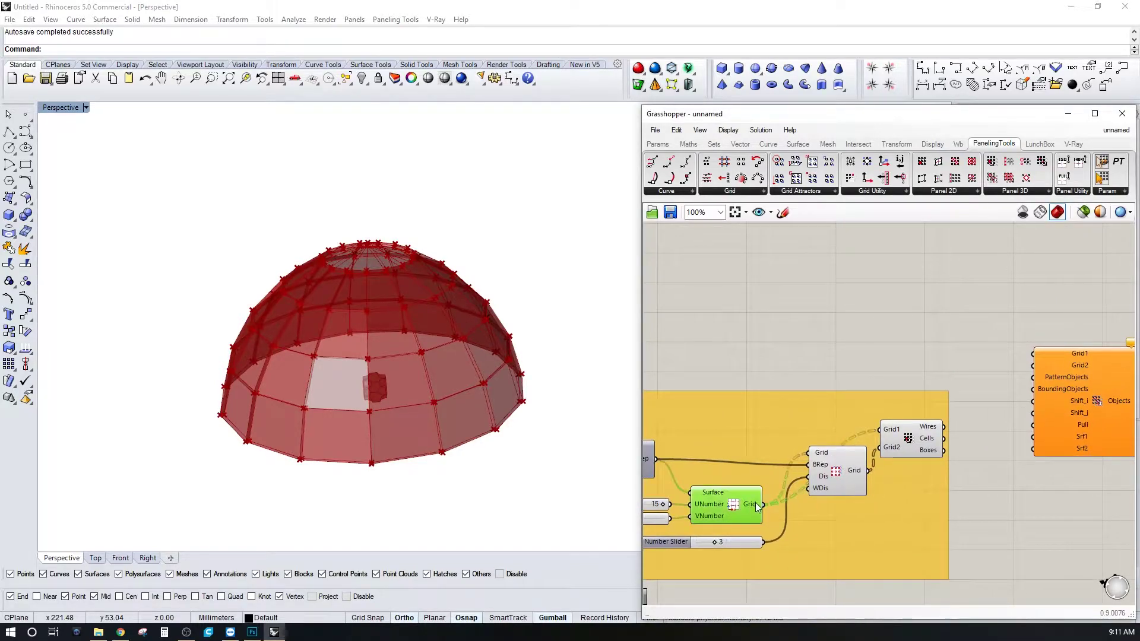
left_click_drag(769, 497, 1033, 354)
left_click_drag(866, 471, 1034, 365)
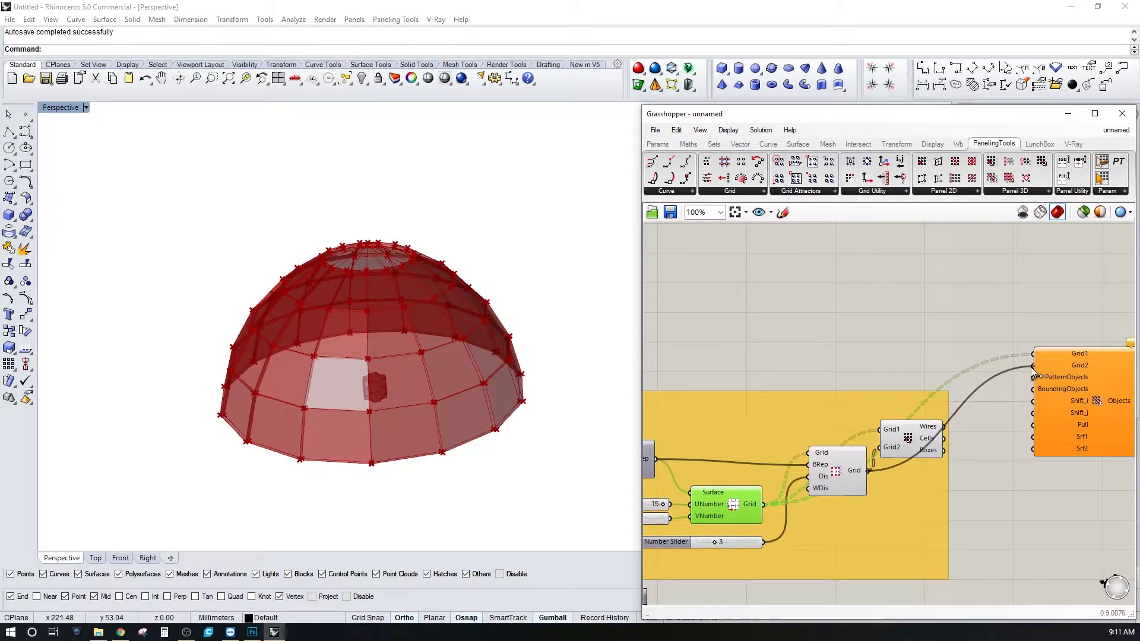
Delete the grid cell component from the yellow group and move the Morph 3D component closer to the grids
right_click(910, 439)
left_click(906, 453)
key("Delete")
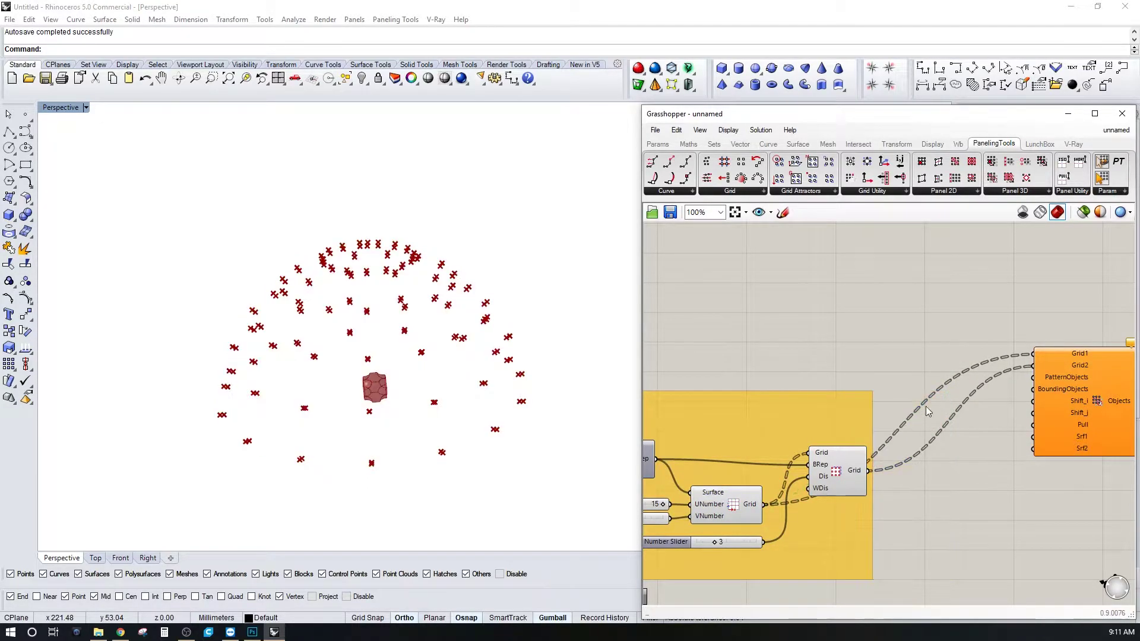
right_click_drag(925, 406, 874, 405)
left_click_drag(1024, 411, 986, 449)
left_click(860, 406)
right_click_drag(861, 406, 883, 392)
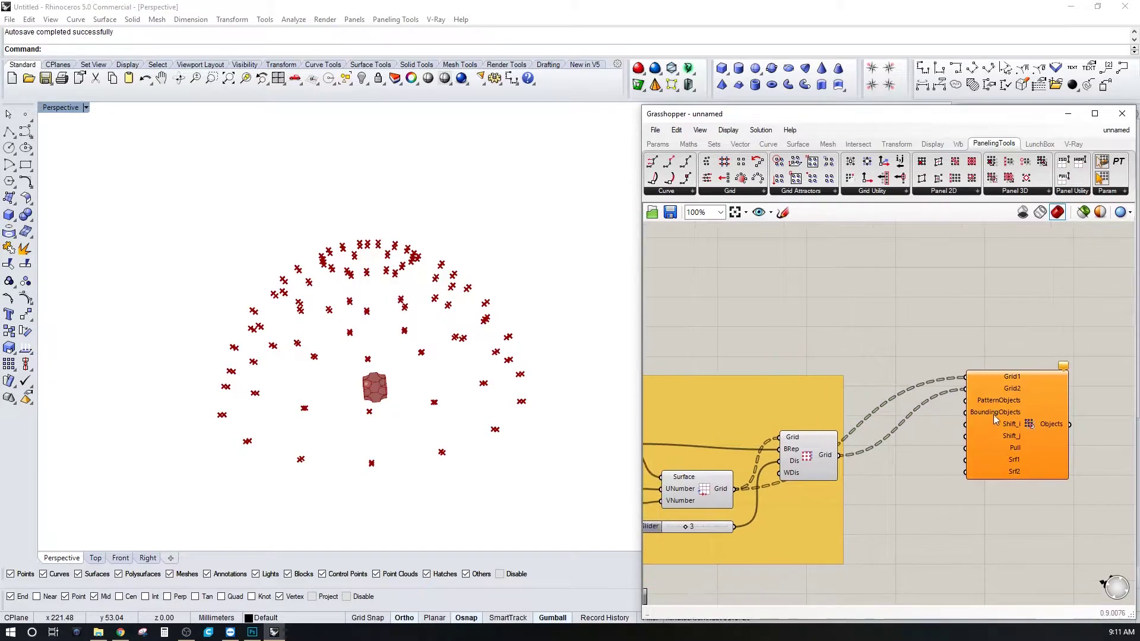
left_click_drag(994, 417, 990, 427)
Connect the Solid Difference result from the red group to the Morph 3D component's PatternObjects input
scroll(890, 372, "down", 3)
right_click_drag(665, 313, 858, 371)
scroll(808, 336, "up", 3)
left_click(715, 305)
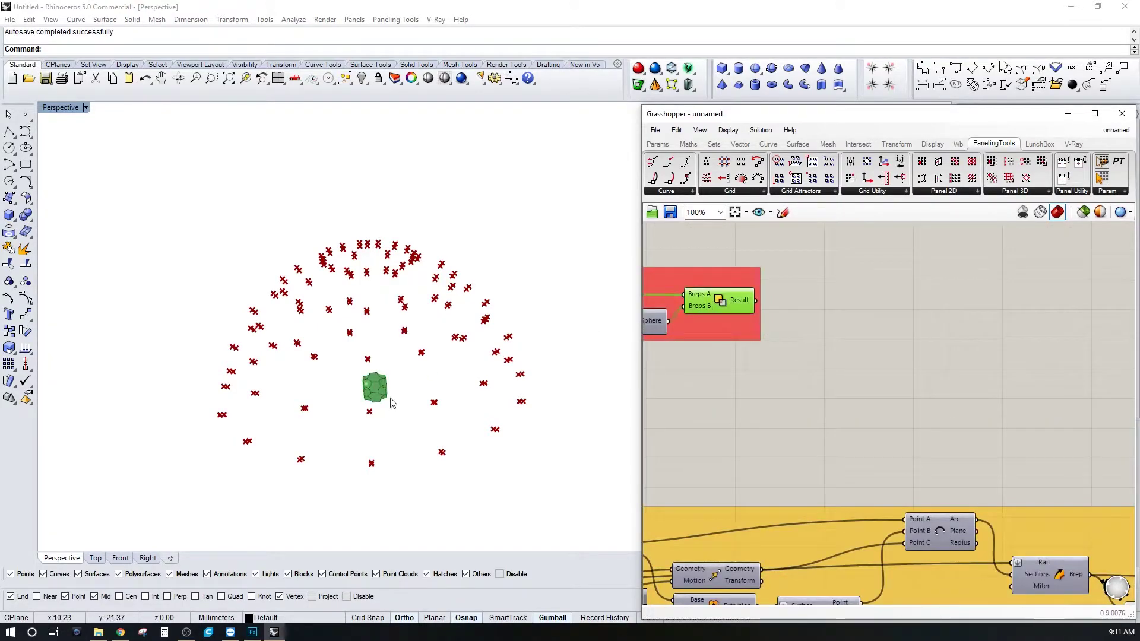
scroll(359, 402, "up", 3)
scroll(777, 338, "down", 5)
left_click_drag(756, 306, 1023, 411)
Examine the carved modules morphed across the dome in the perspective view
scroll(1010, 423, "up", 4)
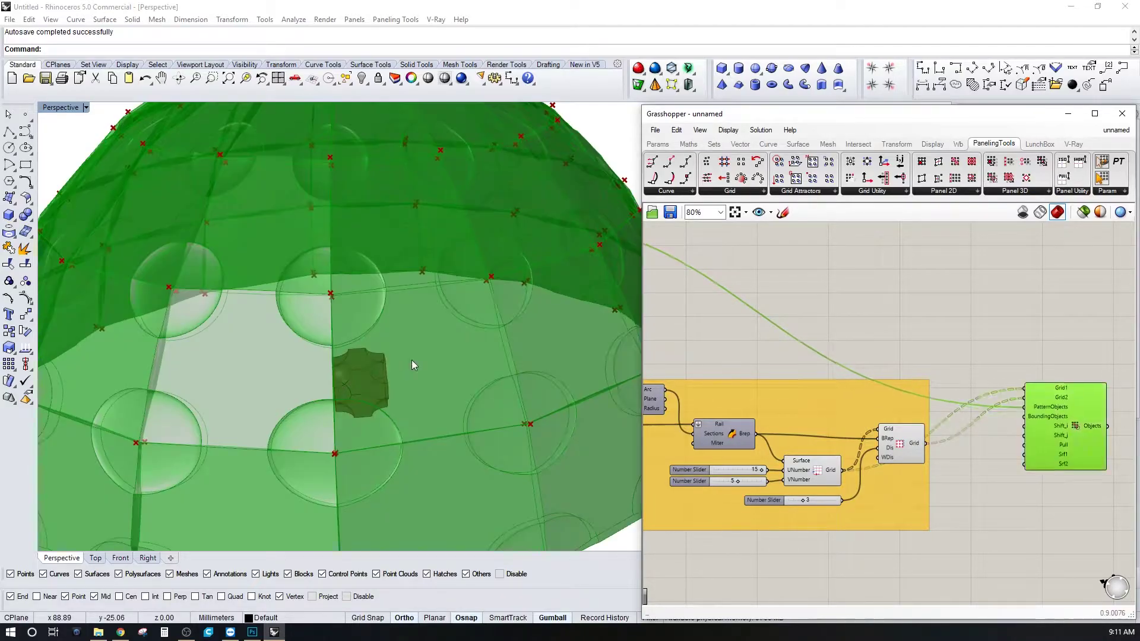
mouse_move(411, 360)
right_mouse_down()
mouse_move(375, 373)
mouse_move(449, 377)
mouse_move(440, 365)
mouse_move(373, 415)
mouse_move(397, 387)
mouse_move(373, 400)
mouse_move(436, 419)
mouse_move(416, 380)
mouse_move(401, 378)
right_mouse_up()
scroll(394, 337, "down", 3)
scroll(439, 364, "down", 5)
scroll(372, 416, "up", 5)
scroll(373, 401, "down", 2)
left_click(689, 338)
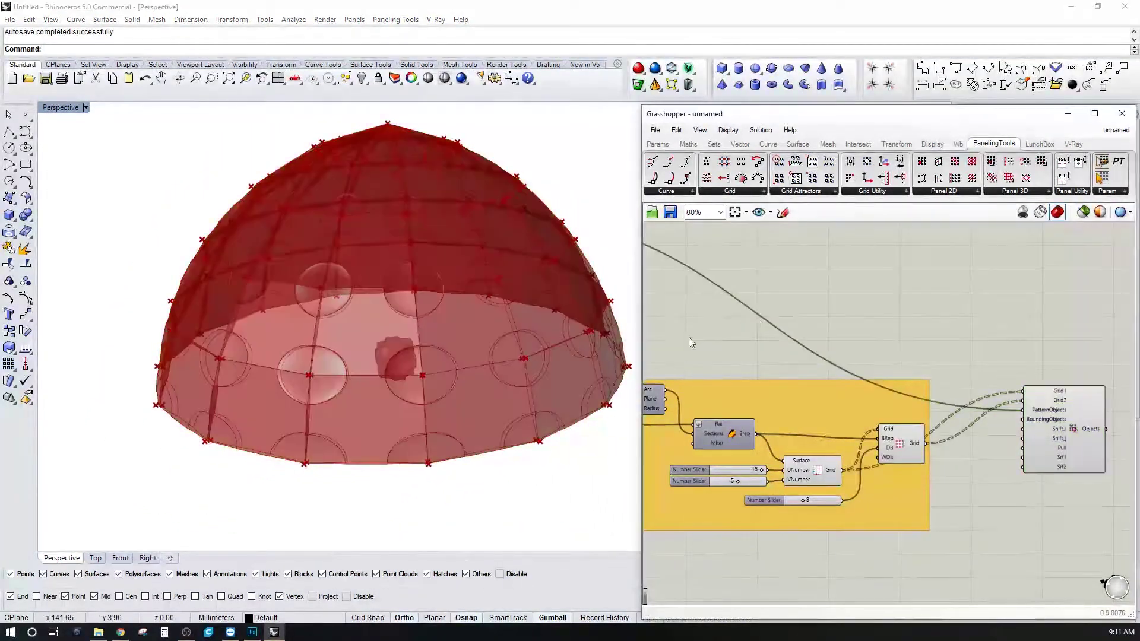
Set the vertex spheres' radius slider in the red group to 8
right_click_drag(688, 337, 903, 363)
scroll(902, 364, "down", 3)
right_click_drag(693, 305, 793, 343)
scroll(793, 343, "up", 6)
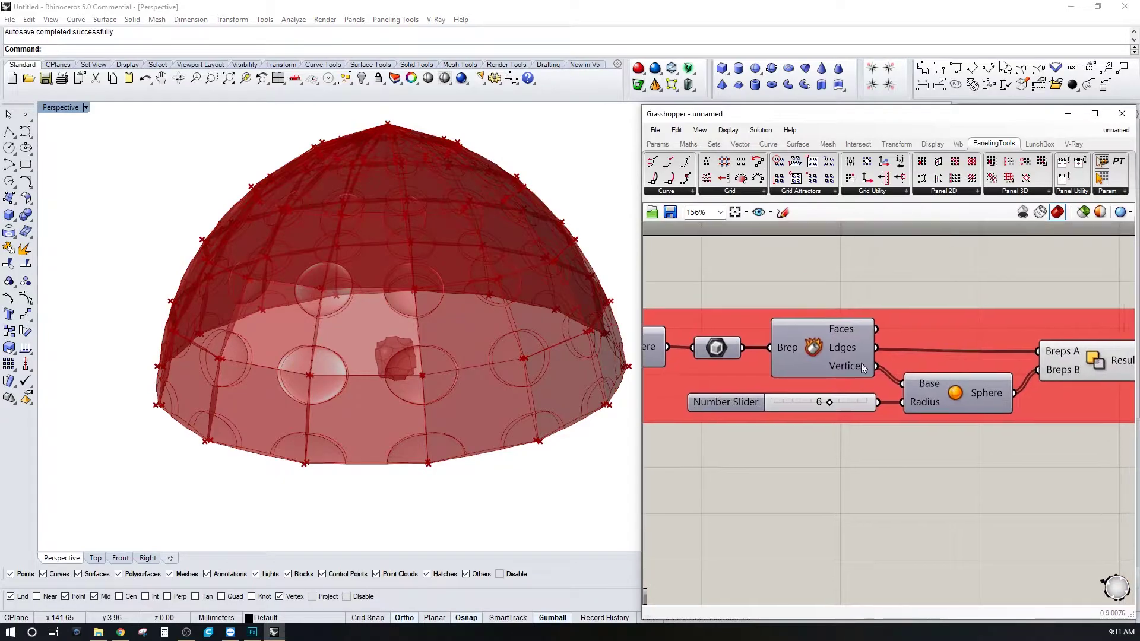
left_click(861, 362)
scroll(825, 397, "up", 3)
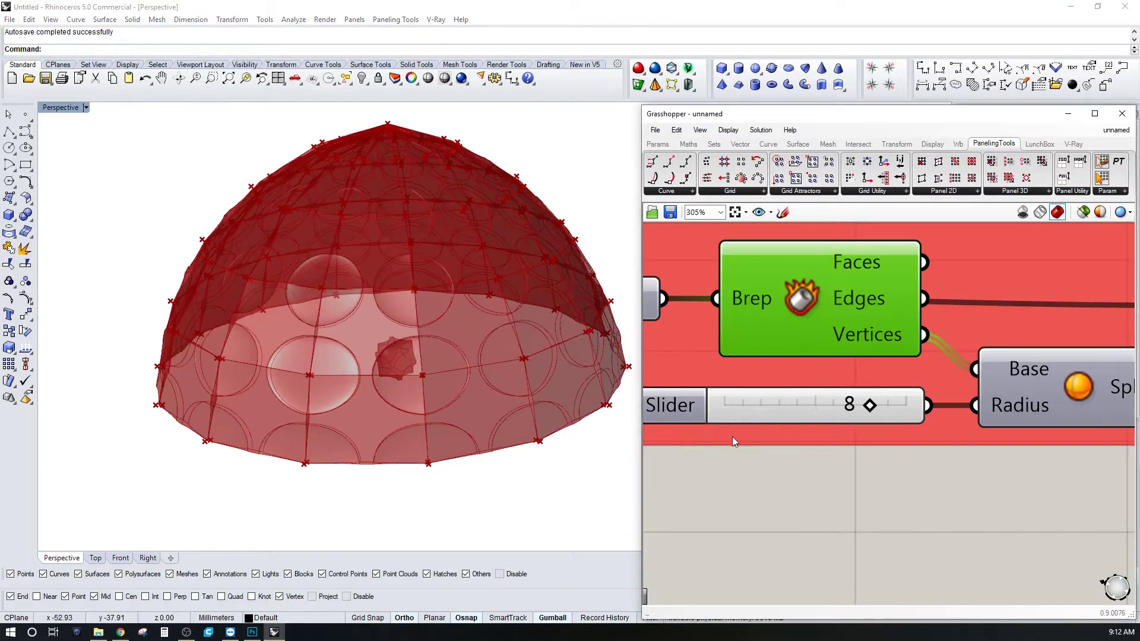
Examine the morphed dome together with the source module produced by Solid Difference
scroll(444, 377, "down", 6)
right_click_drag(444, 376, 408, 387)
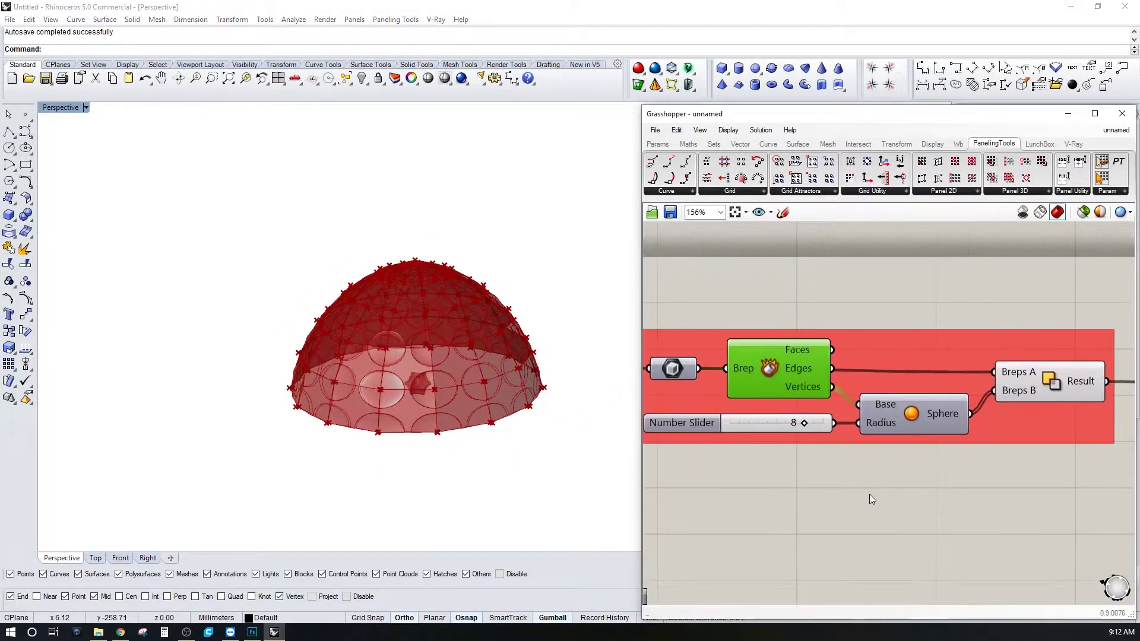
left_click(863, 308)
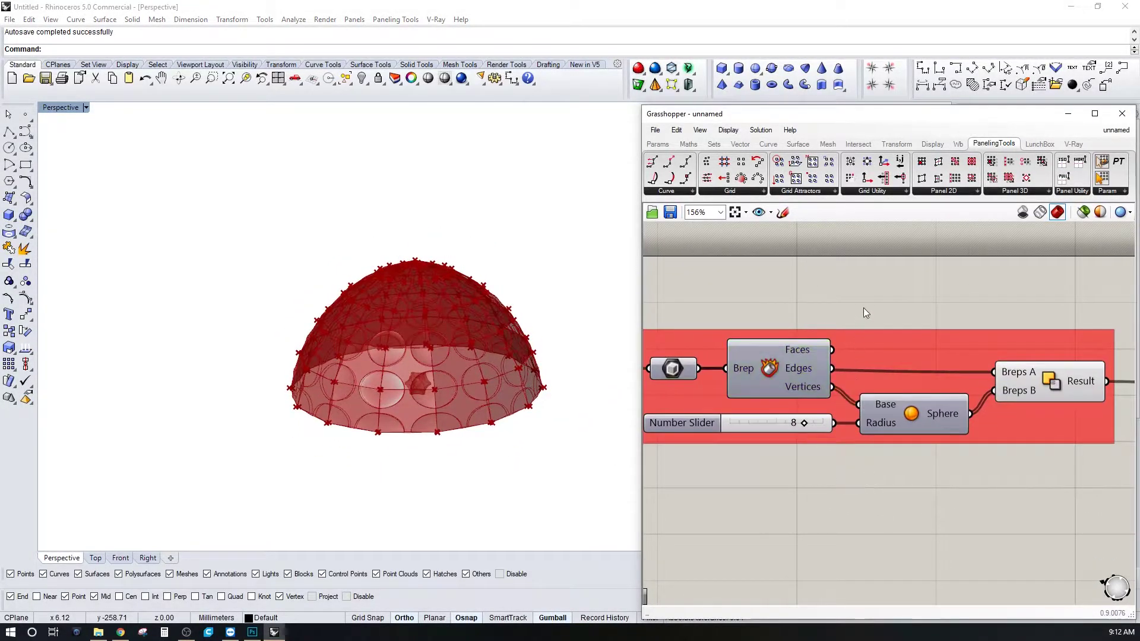
left_click(1051, 378)
right_click_drag(1042, 425, 828, 431)
scroll(408, 382, "up", 5)
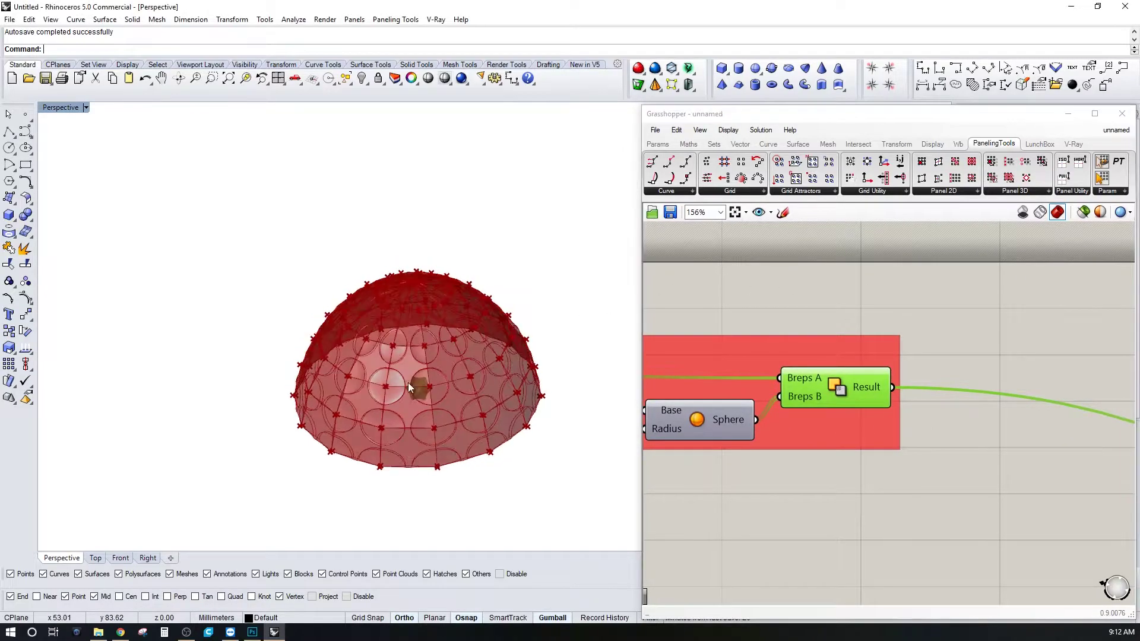
scroll(869, 484, "down", 5)
scroll(869, 484, "up", 2)
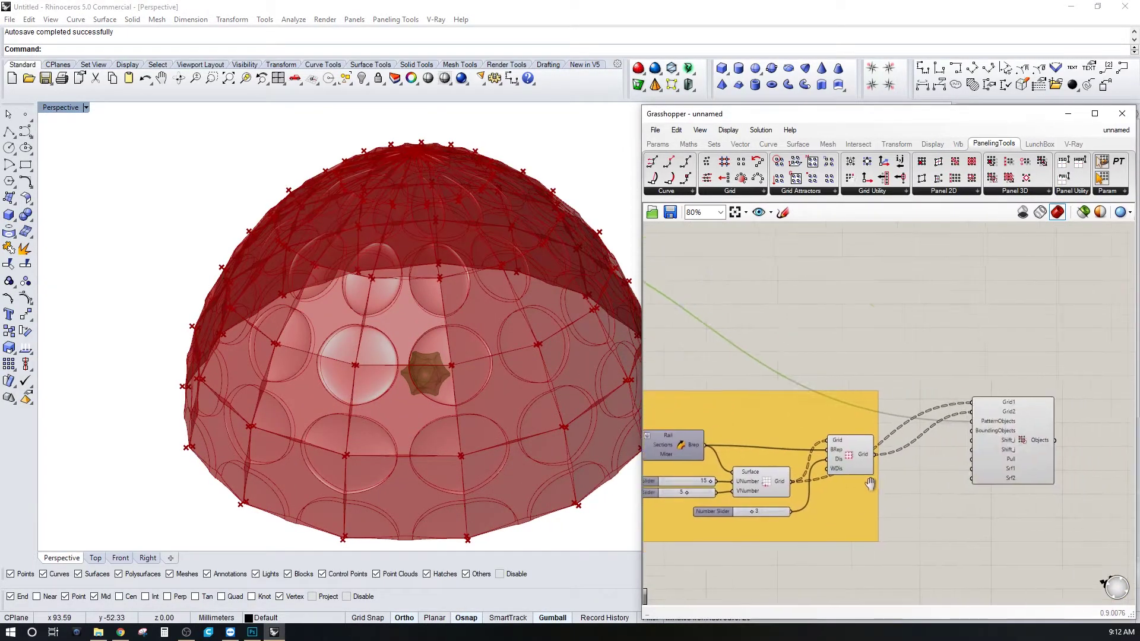
Turn off the Morph 3D component's preview to inspect the single carved module up close
left_click(1007, 440)
middle_click(1007, 439)
left_click(1038, 399)
scroll(407, 386, "up", 5)
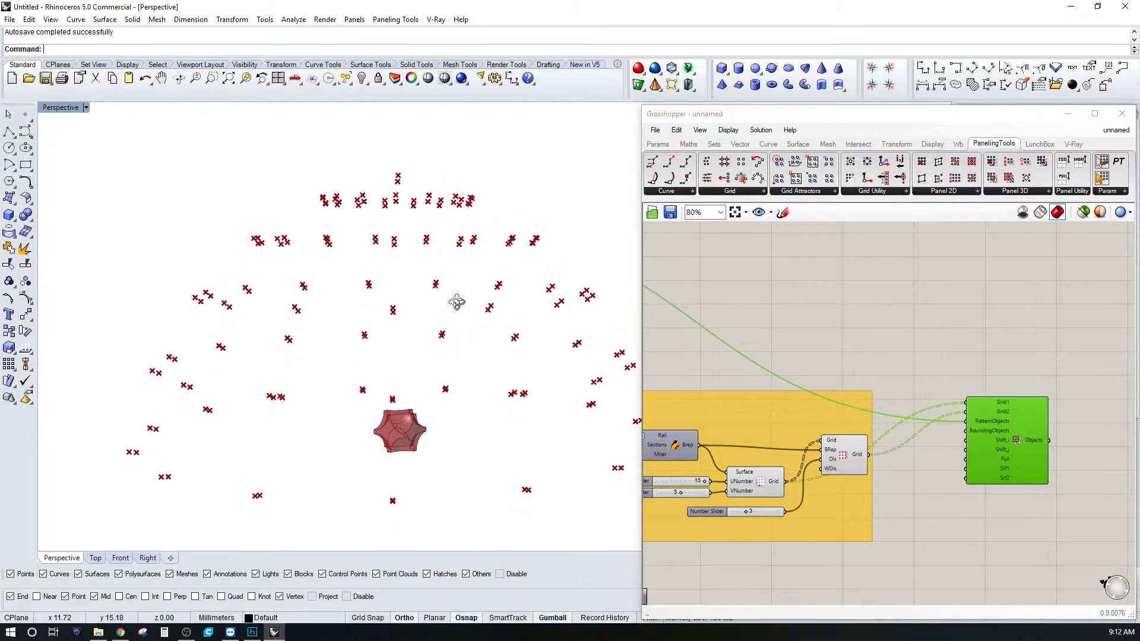
mouse_move(406, 387)
right_mouse_down()
mouse_move(436, 375)
mouse_move(402, 393)
right_mouse_up()
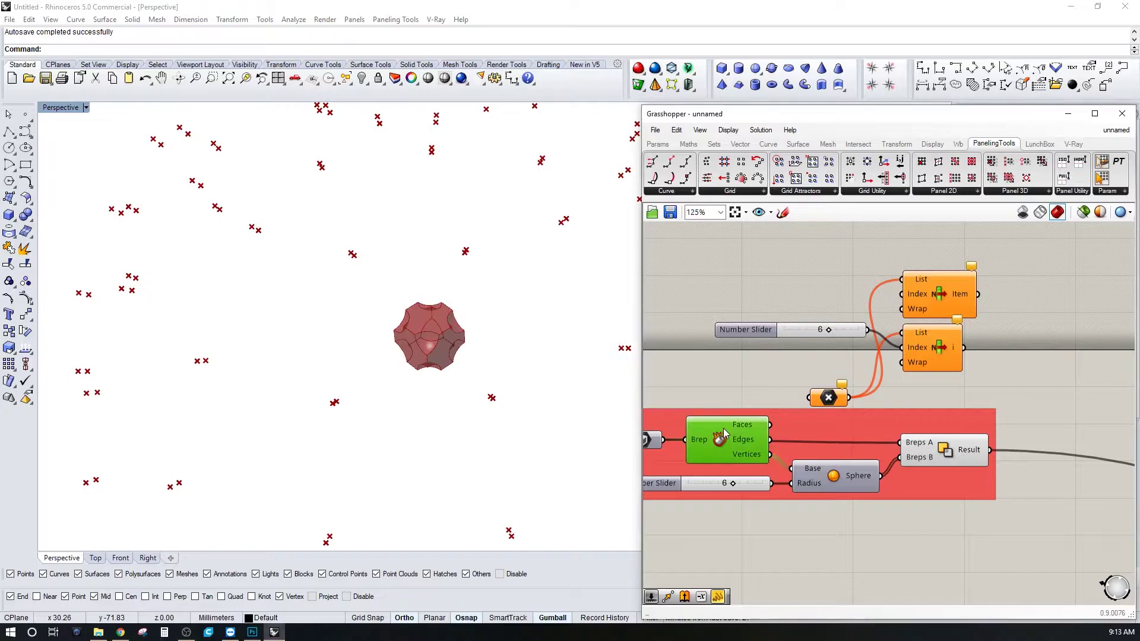
Toggle the Deconstruct Brep component's preview on and off to compare the original box with the carved module
right_click(723, 436)
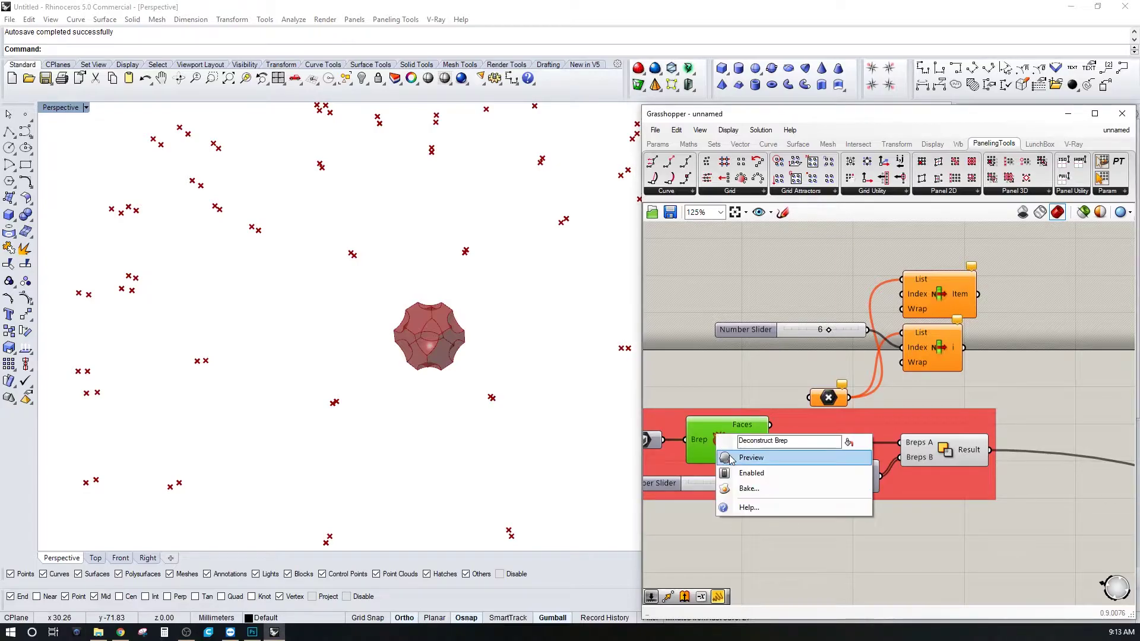
left_click(749, 458)
right_click(728, 442)
left_click(753, 460)
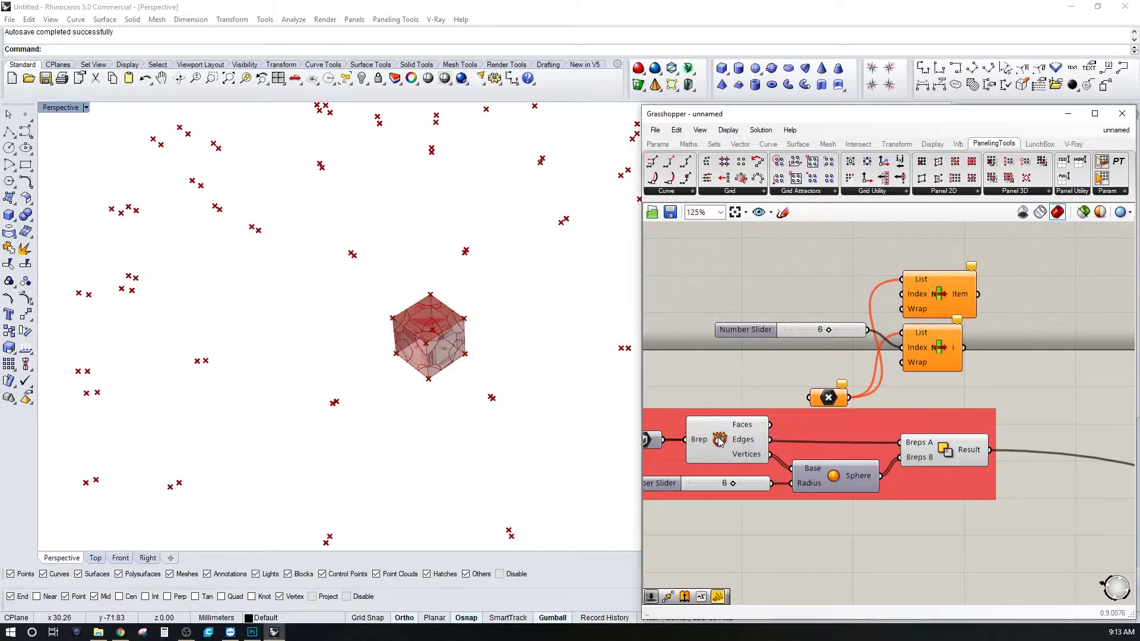
right_click(721, 440)
left_click(749, 457)
right_click(723, 438)
left_click(736, 456)
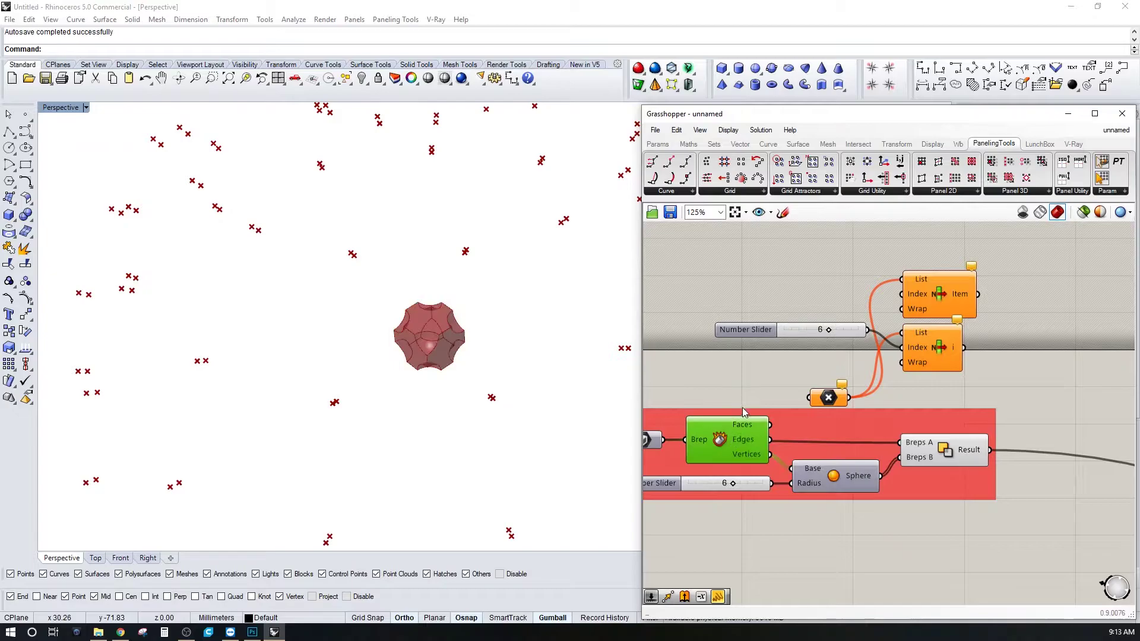
Feed the Deconstruct Brep's Vertices output into the point container that supplies the two List Item components
left_click_drag(812, 402, 809, 398)
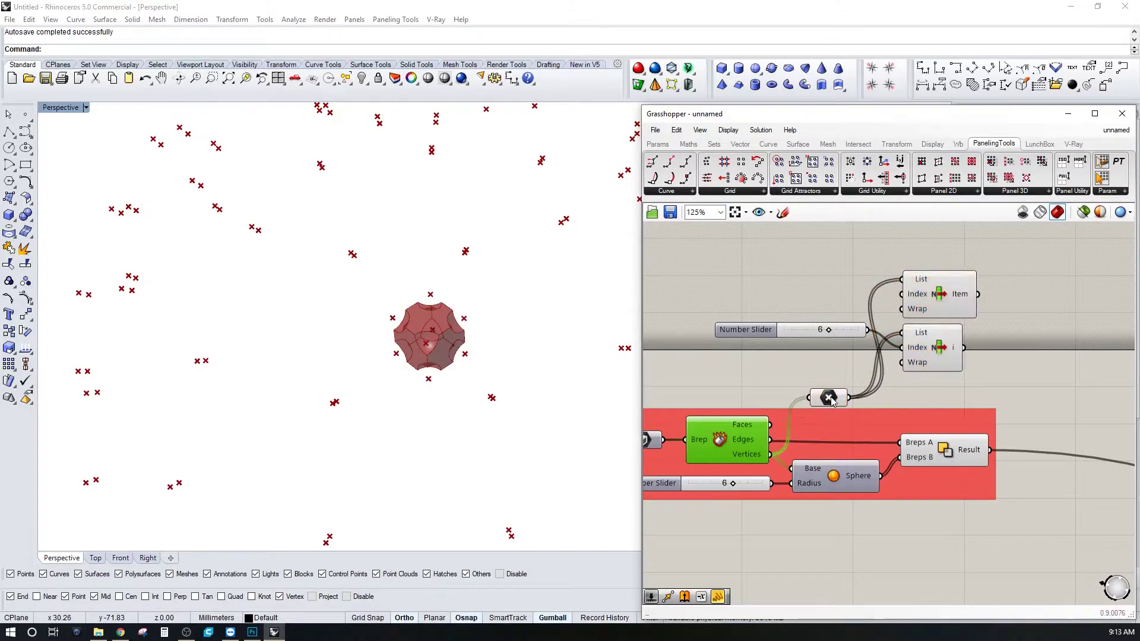
left_click(828, 398)
left_click(941, 287)
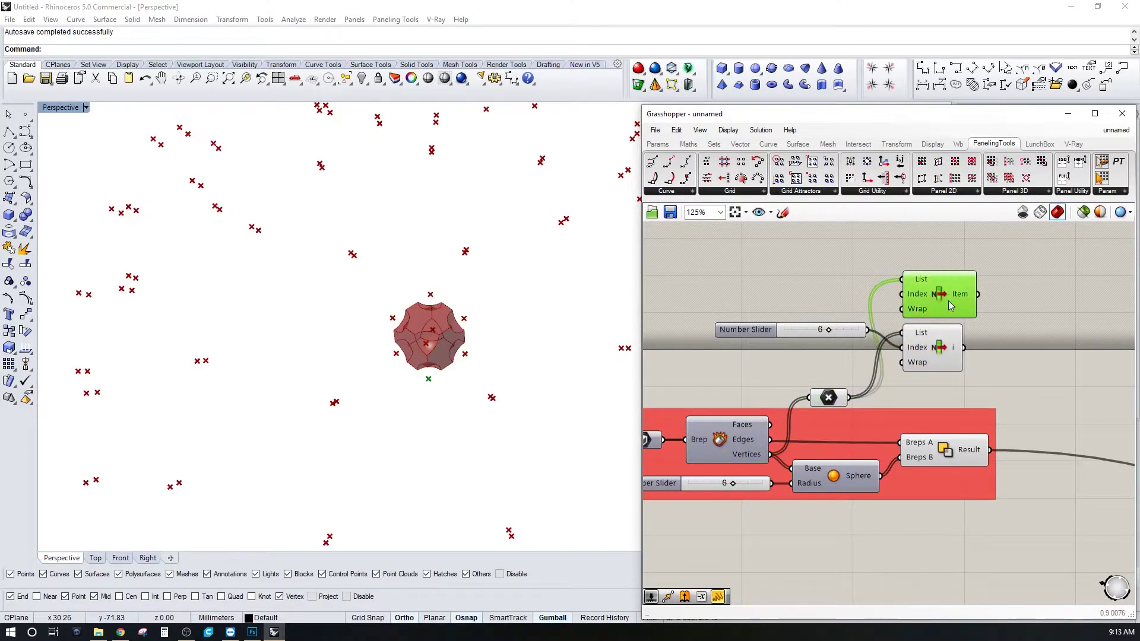
scroll(950, 305, "up", 2)
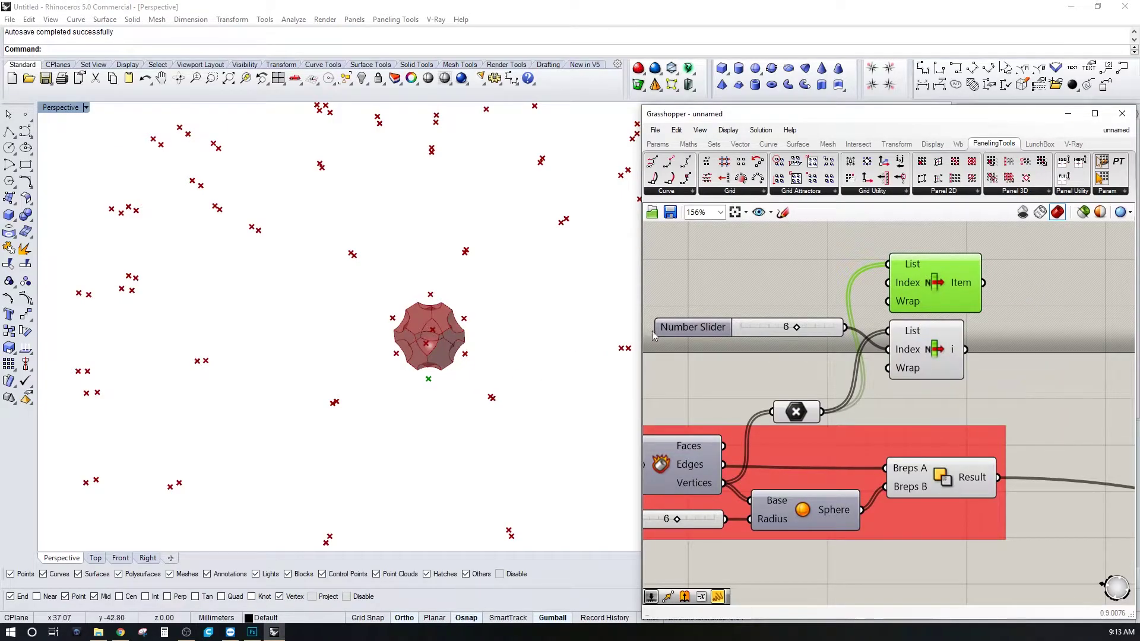
Highlight the two List Item components in turn to check which box vertices they pick
left_click(916, 346)
left_click(932, 295)
left_click_drag(934, 343, 919, 364)
left_click(933, 294)
left_click(954, 283)
left_click(915, 301)
left_click(912, 343)
Add a Line component running from the upper List Item's vertex to the lower List Item's vertex
double_click(1035, 326)
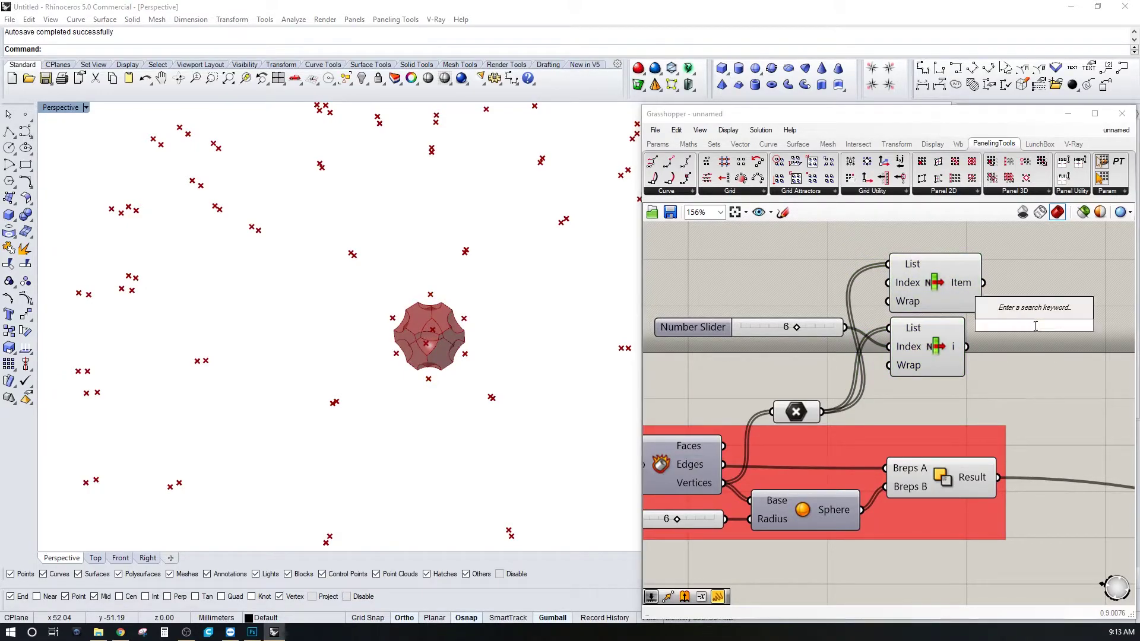
type("line")
left_click(1002, 223)
left_click_drag(1036, 328, 1059, 333)
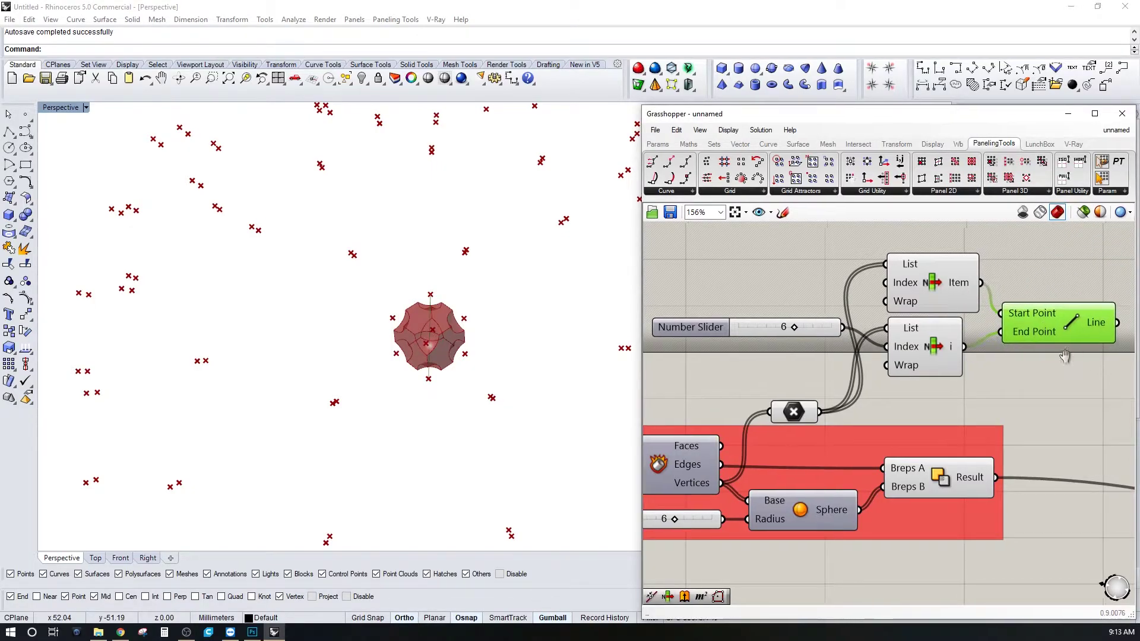
Add a Polygon Center component and feed the line into its Polyline input
right_click_drag(1128, 311, 1013, 330)
double_click(1013, 330)
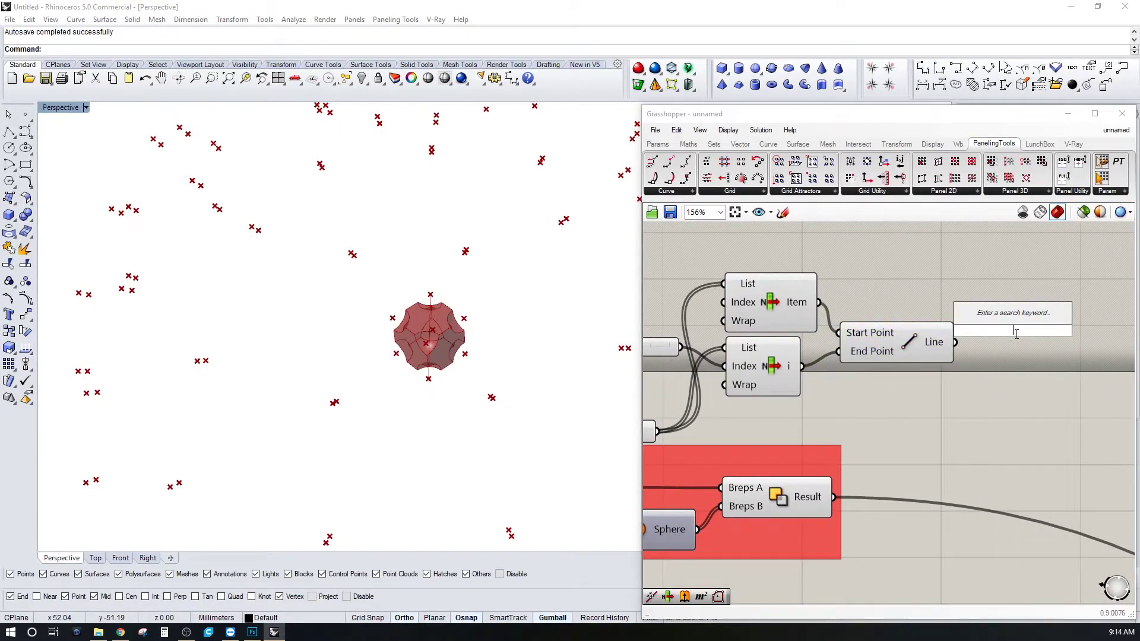
type("pol")
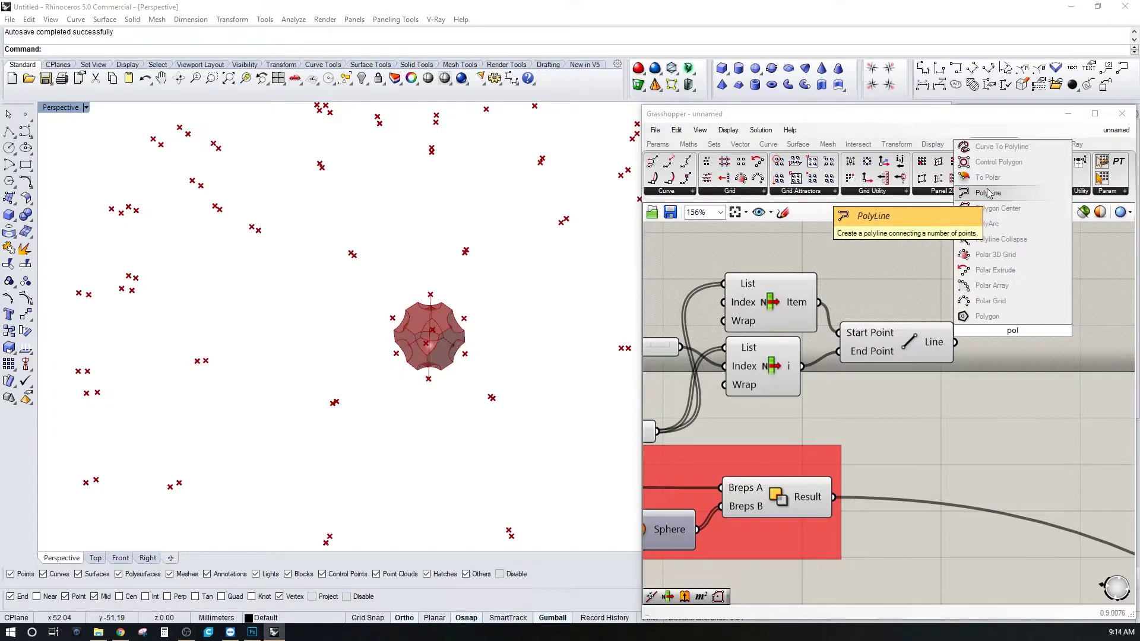
left_click(997, 208)
left_click_drag(1028, 344, 1028, 346)
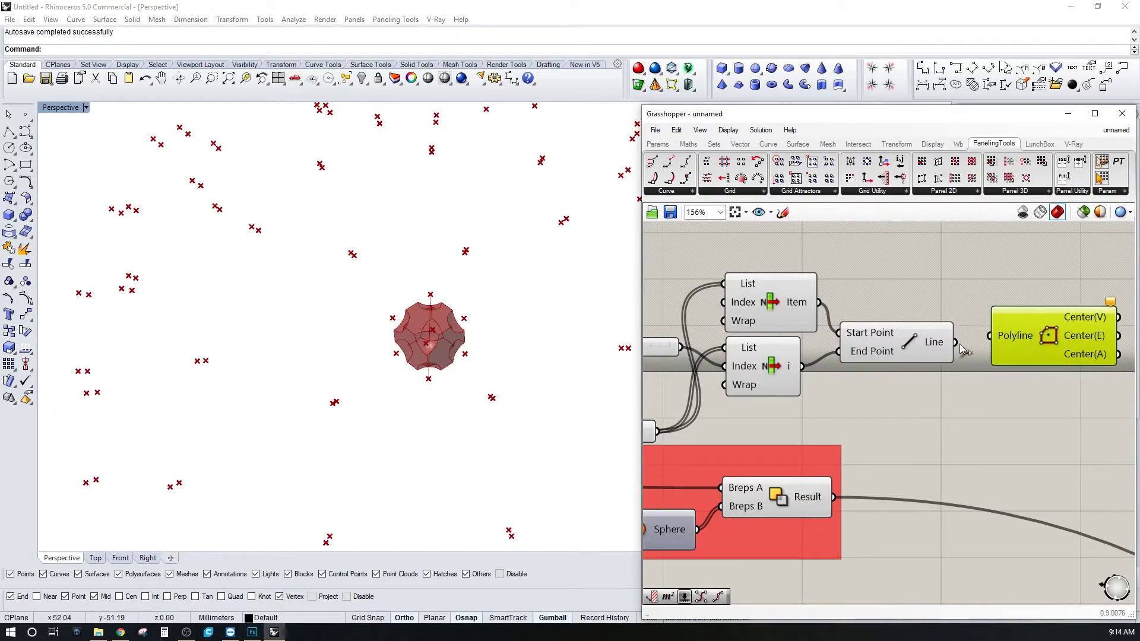
left_click(1017, 393)
Turn off the preview of the two List Item components and the Line component
mouse_move(1013, 393)
right_mouse_down()
mouse_move(920, 395)
mouse_move(1014, 393)
right_mouse_up()
left_click_drag(890, 389, 749, 305)
middle_click(764, 319)
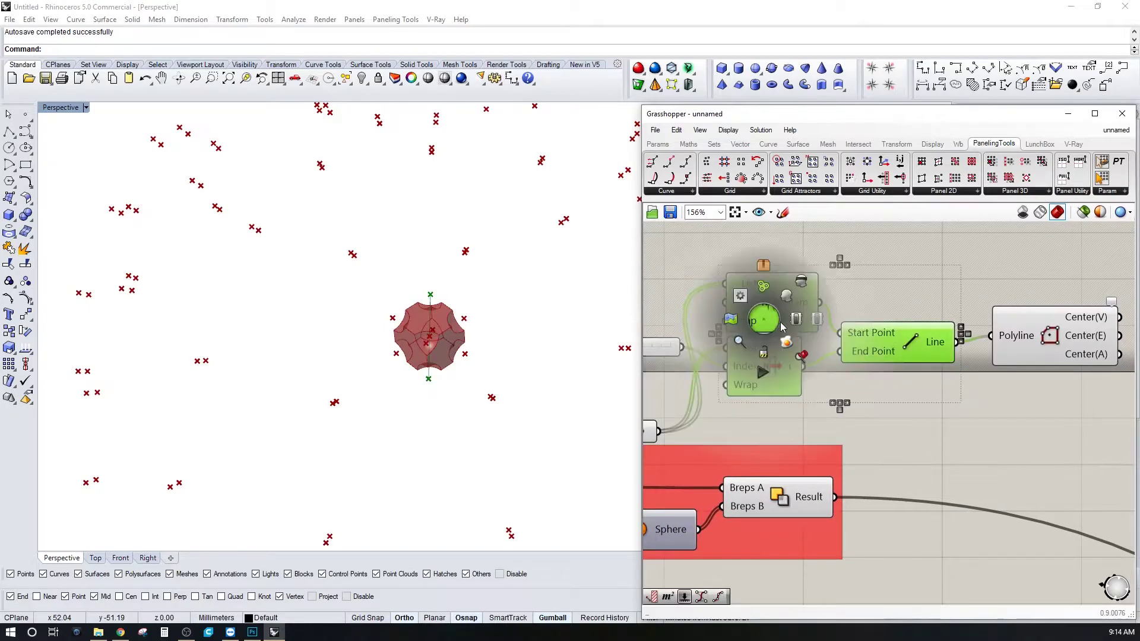
left_click(806, 285)
scroll(938, 410, "down", 3)
mouse_move(947, 439)
right_mouse_down()
mouse_move(841, 438)
mouse_move(936, 445)
right_mouse_up()
left_click(834, 438)
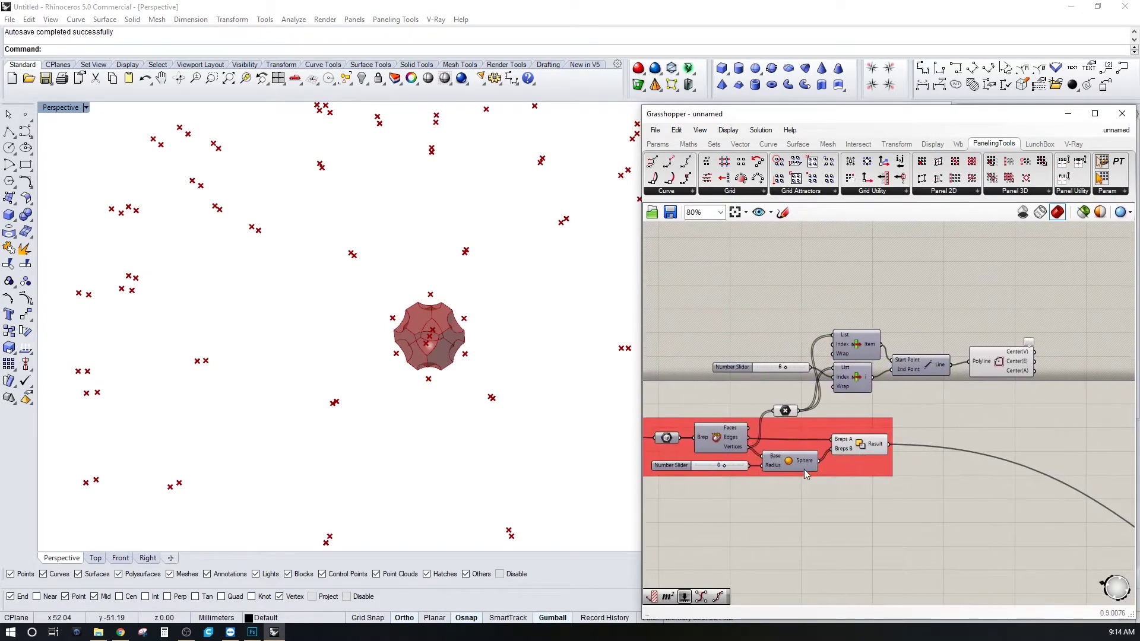
left_click_drag(876, 512, 1038, 481)
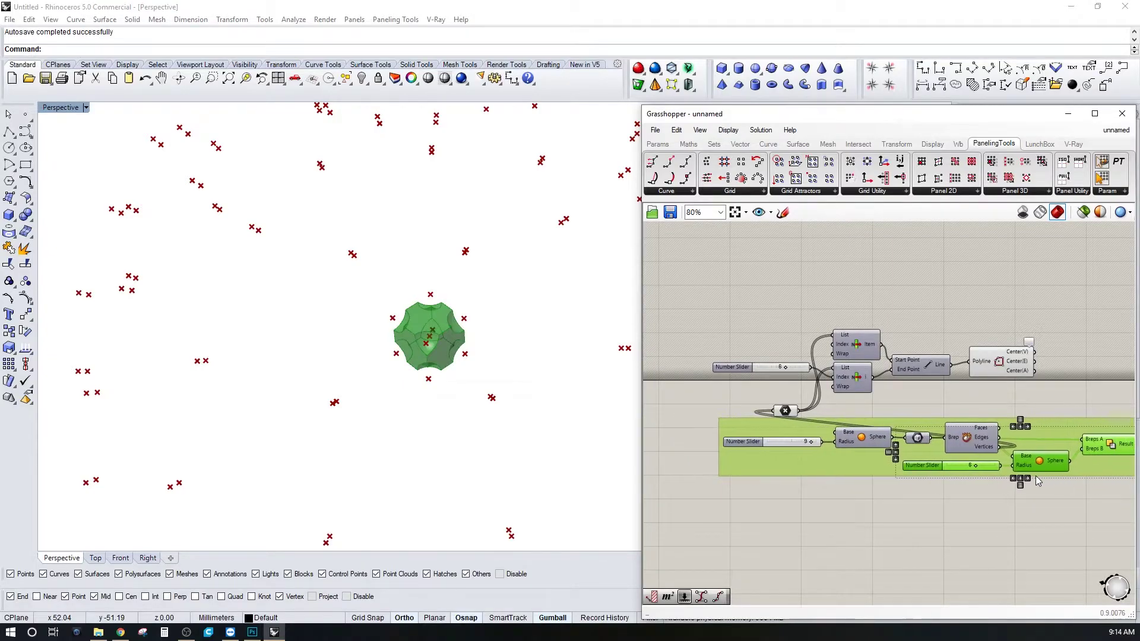
key("ctrl+z")
Ungroup the red group and move the vertex Sphere and Solid Difference components past the Polygon Center to make room
left_click(812, 500)
right_click(849, 472)
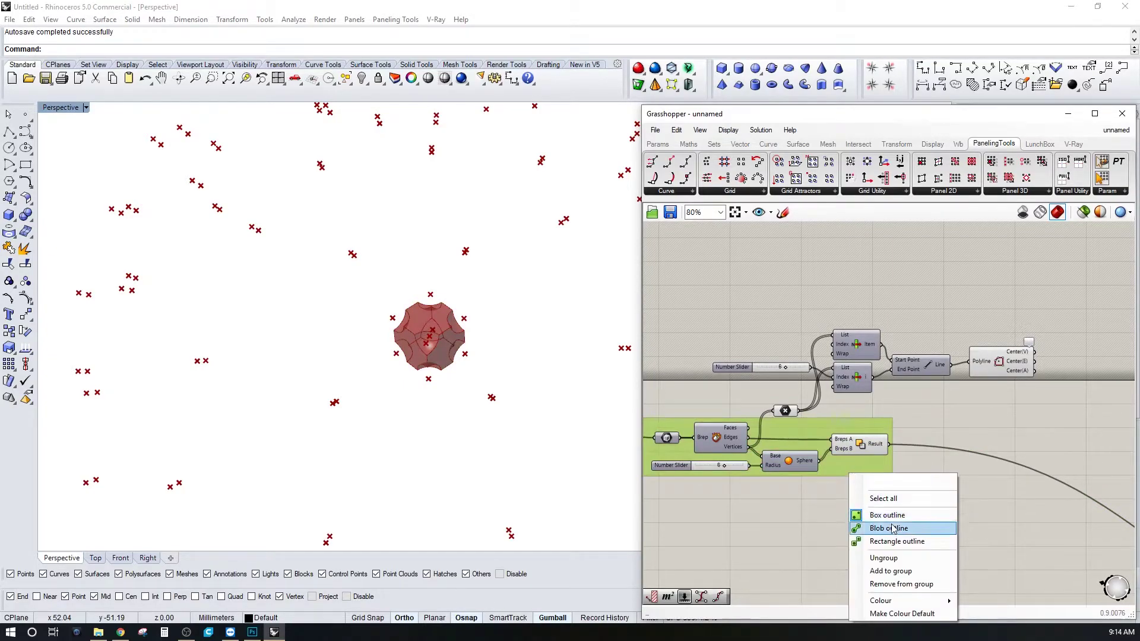
left_click(891, 558)
right_click_drag(855, 457, 841, 435)
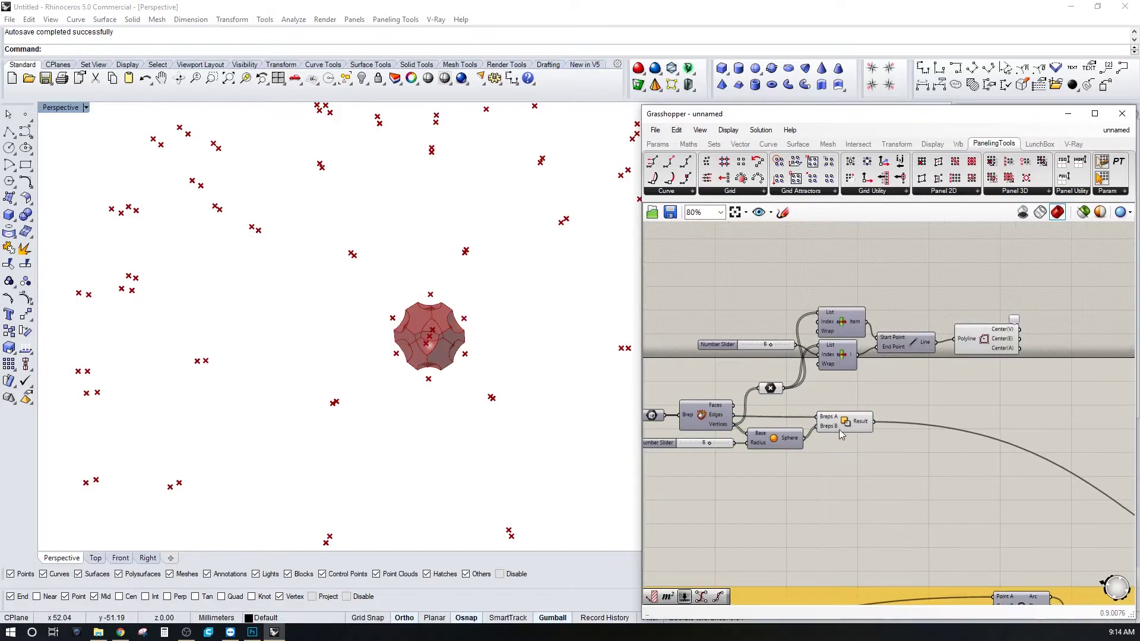
left_click_drag(880, 464, 782, 414)
left_click_drag(788, 433, 1081, 433)
left_click(1056, 403)
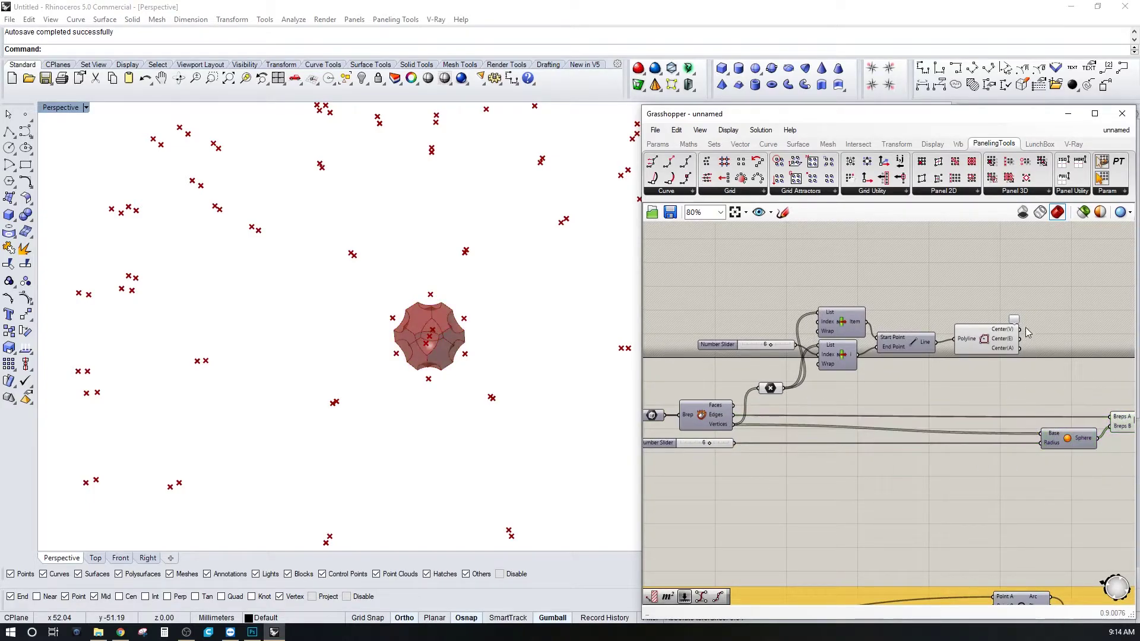
Add the Polygon Center's Center(V) output to the vertex Sphere's Base input alongside the existing vertices
left_click_drag(1029, 405, 1039, 450)
right_click_drag(1032, 432, 803, 413)
left_click(910, 404)
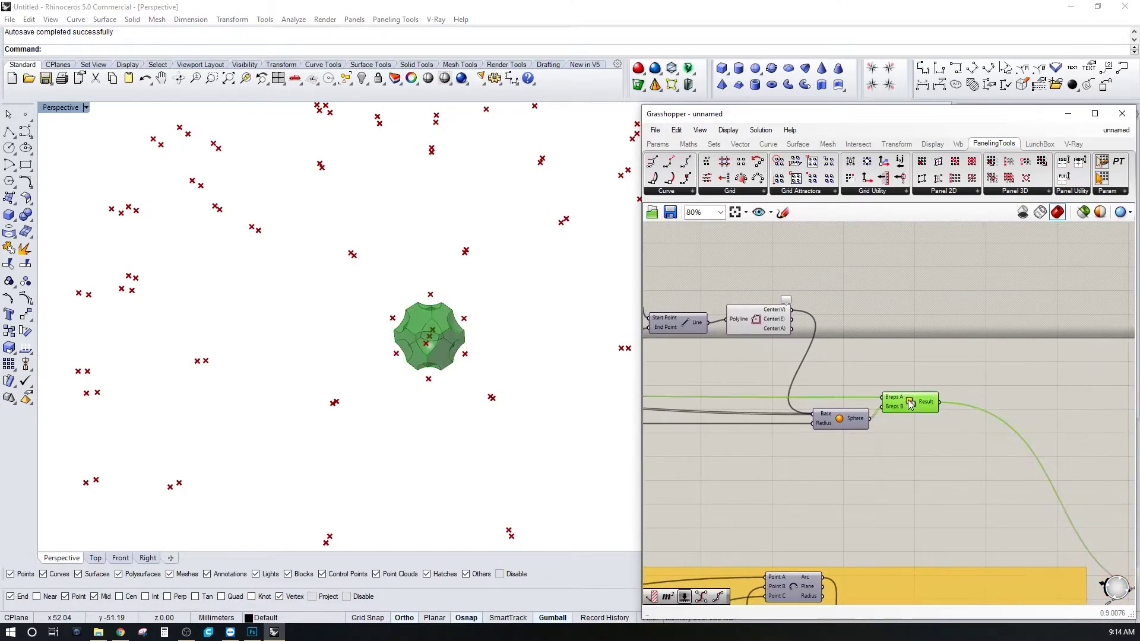
scroll(809, 425, "up", 3)
left_click(761, 323)
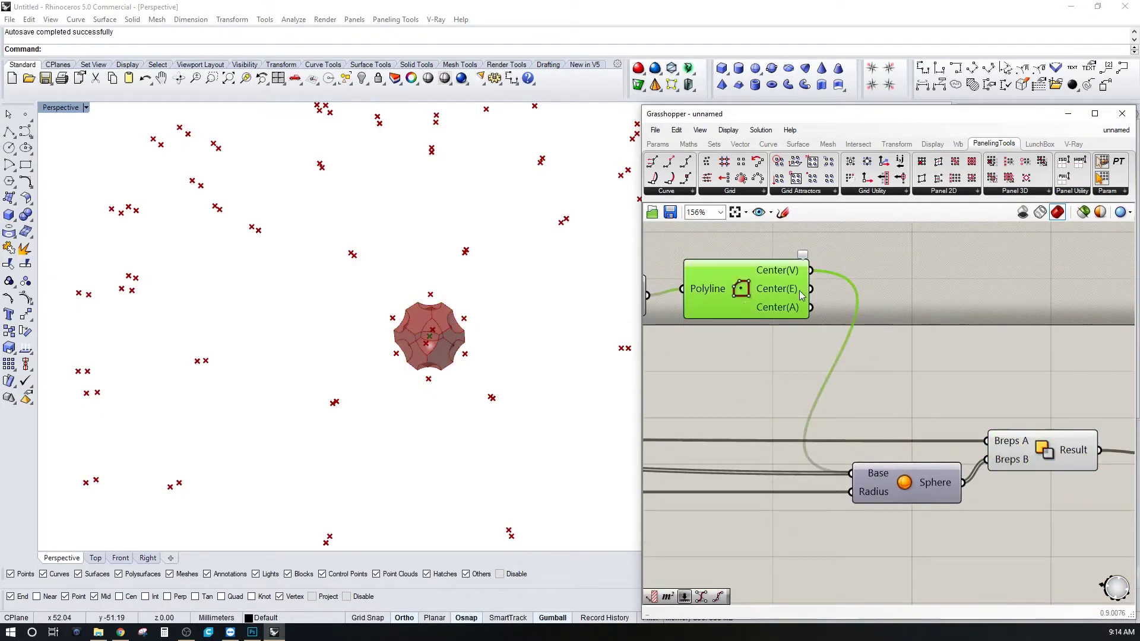
right_click_drag(834, 462, 950, 456)
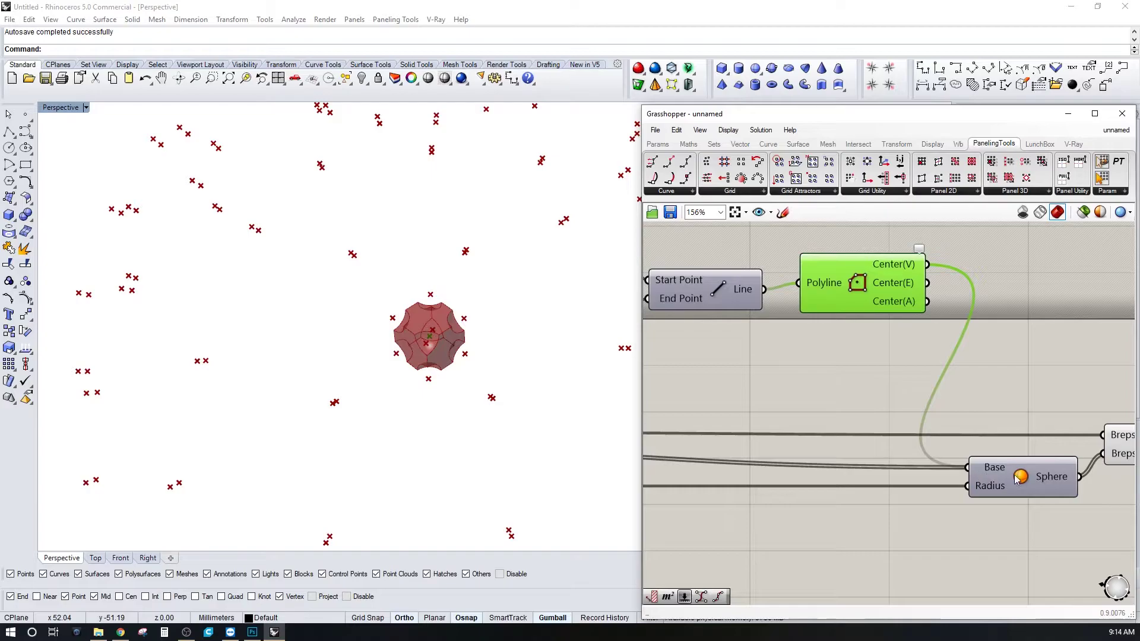
Set the number slider feeding the subtracted spheres' radius to 9
right_click_drag(906, 381, 946, 374)
right_click_drag(340, 409, 347, 364)
scroll(815, 379, "down", 2)
right_click_drag(815, 385, 949, 410)
right_click_drag(720, 468, 840, 472)
scroll(777, 473, "up", 2)
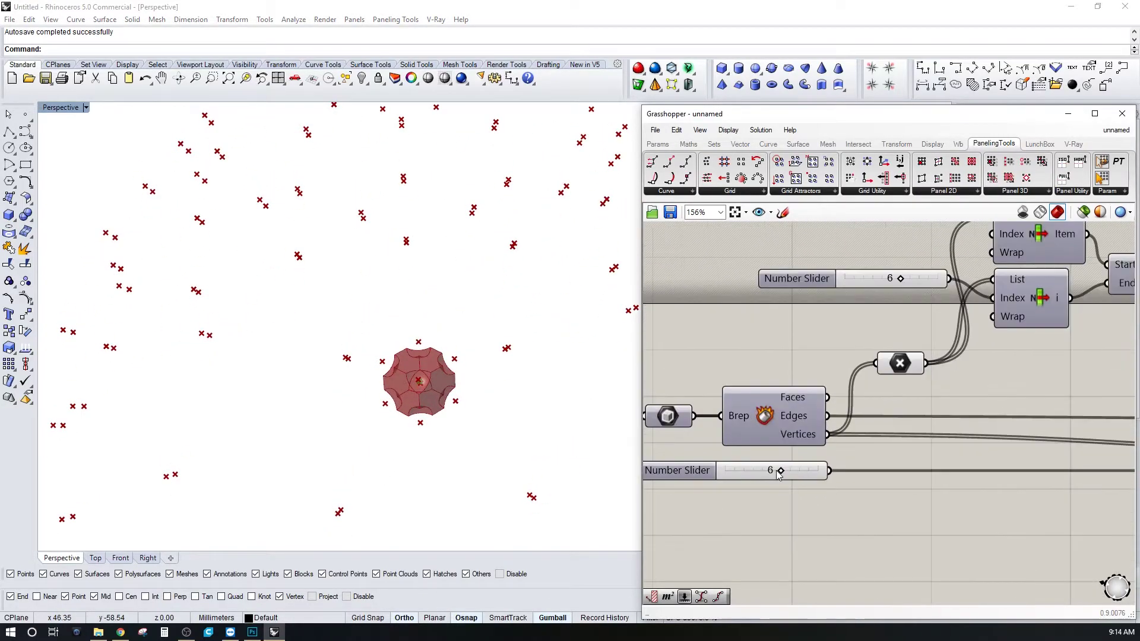
left_click_drag(782, 472, 811, 481)
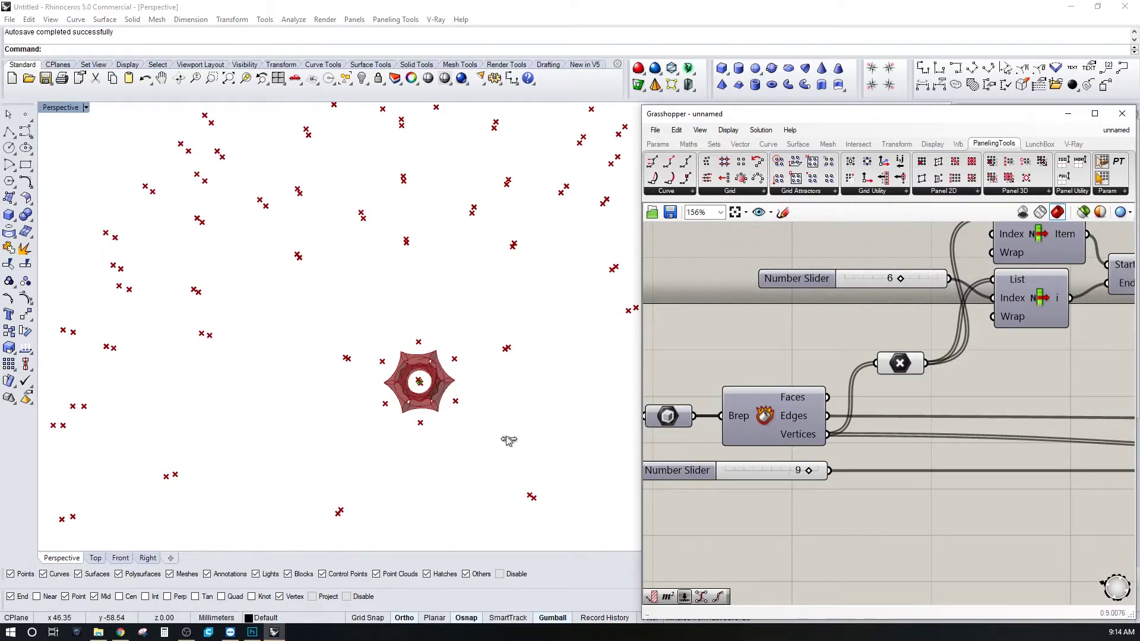
Examine the hollowed module up close from several angles, along with its Sphere and Solid Difference components
right_click_drag(509, 441, 375, 390)
scroll(529, 465, "up", 5)
right_click_drag(528, 464, 380, 377)
right_click_drag(290, 327, 497, 386)
scroll(964, 405, "down", 5)
right_click_drag(964, 405, 853, 403)
left_click(1010, 423)
scroll(1038, 389, "up", 2)
right_click_drag(1038, 389, 933, 373)
scroll(897, 407, "down", 1)
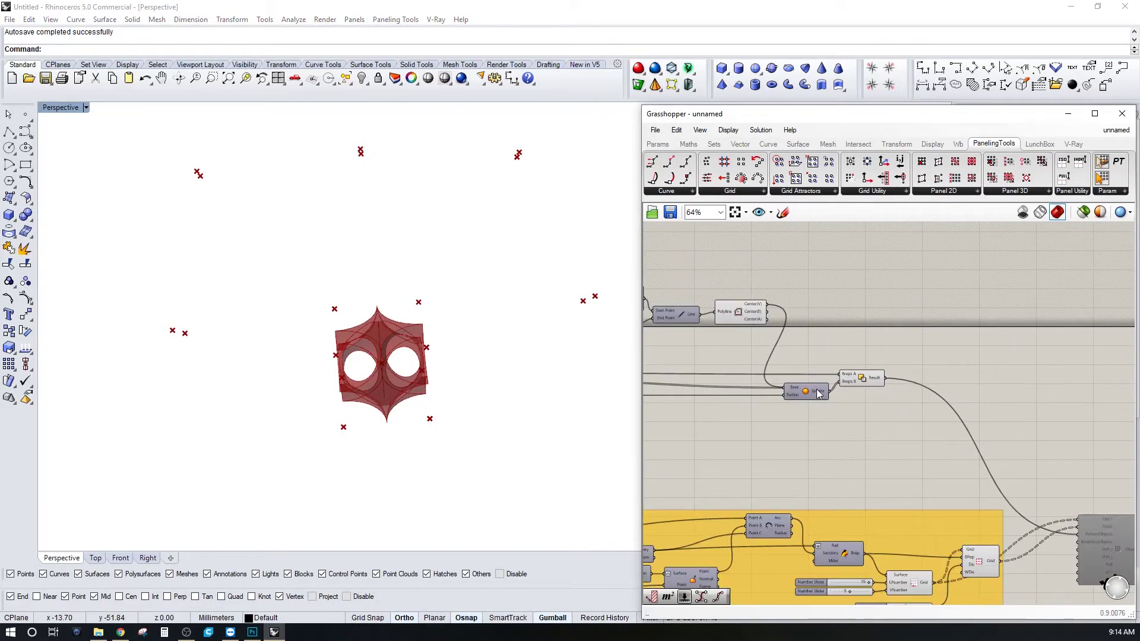
Turn off the Polygon Center component's preview and view the carved module from another angle
left_click(857, 383)
right_click(742, 314)
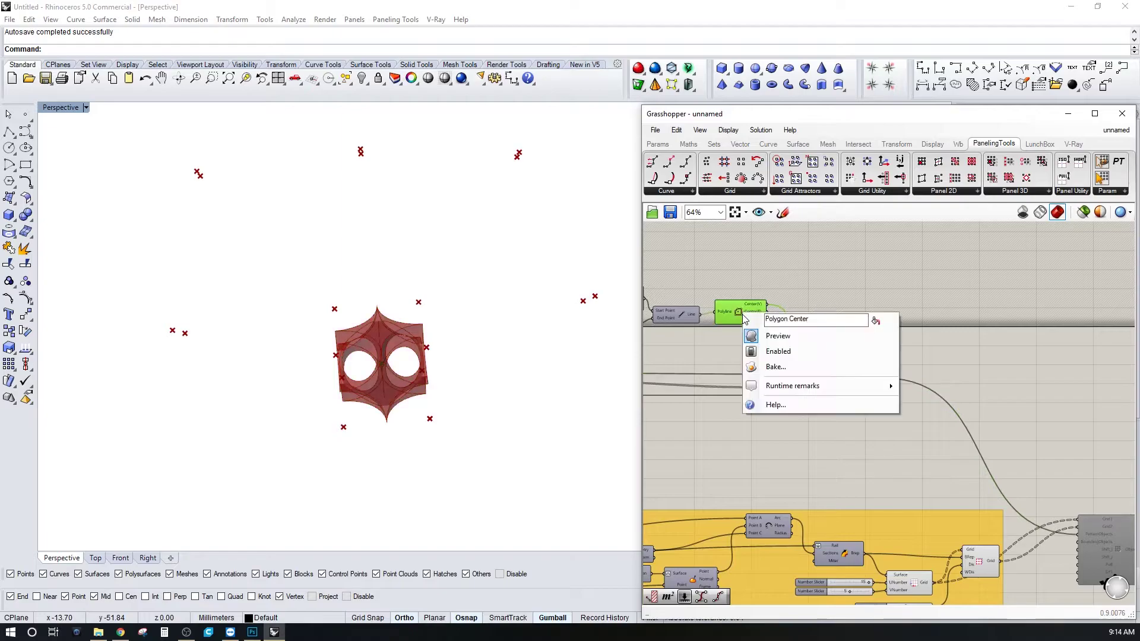
left_click(776, 336)
left_click(833, 287)
right_click_drag(835, 375, 824, 349)
left_click(854, 357)
right_click_drag(568, 387, 416, 368)
Group all the module's components, from the first Sphere through Solid Difference, and shift the group closer to the dome group
left_click(986, 394)
right_click_drag(985, 394, 1046, 433)
left_click(1021, 475)
scroll(914, 433, "down", 2)
left_click(918, 437)
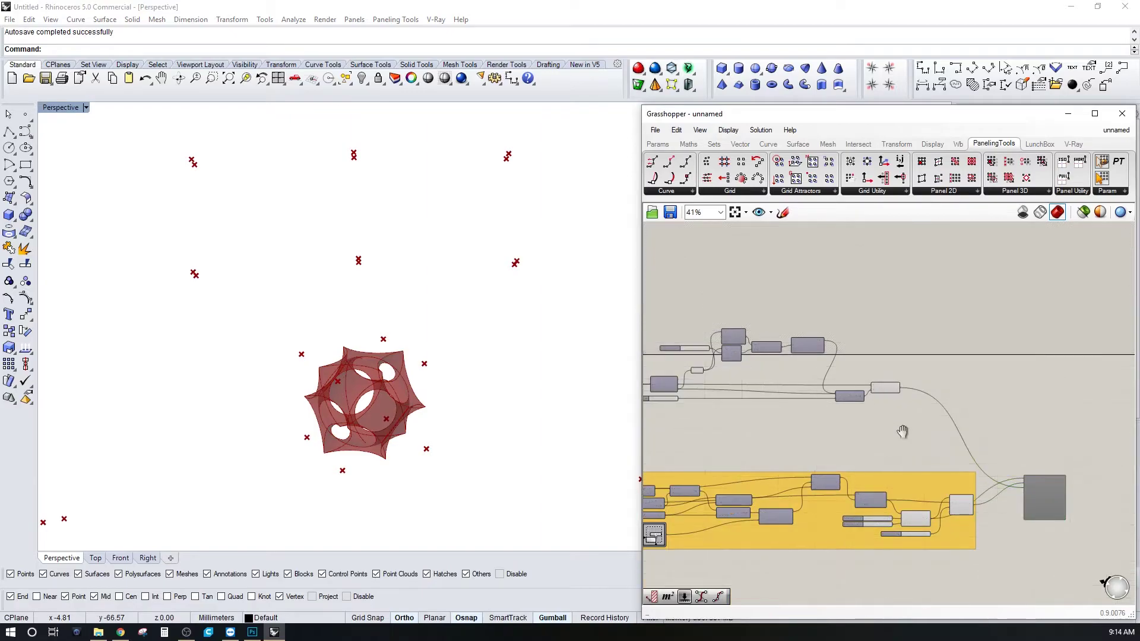
right_click_drag(898, 433, 974, 414)
left_click_drag(863, 356, 766, 322)
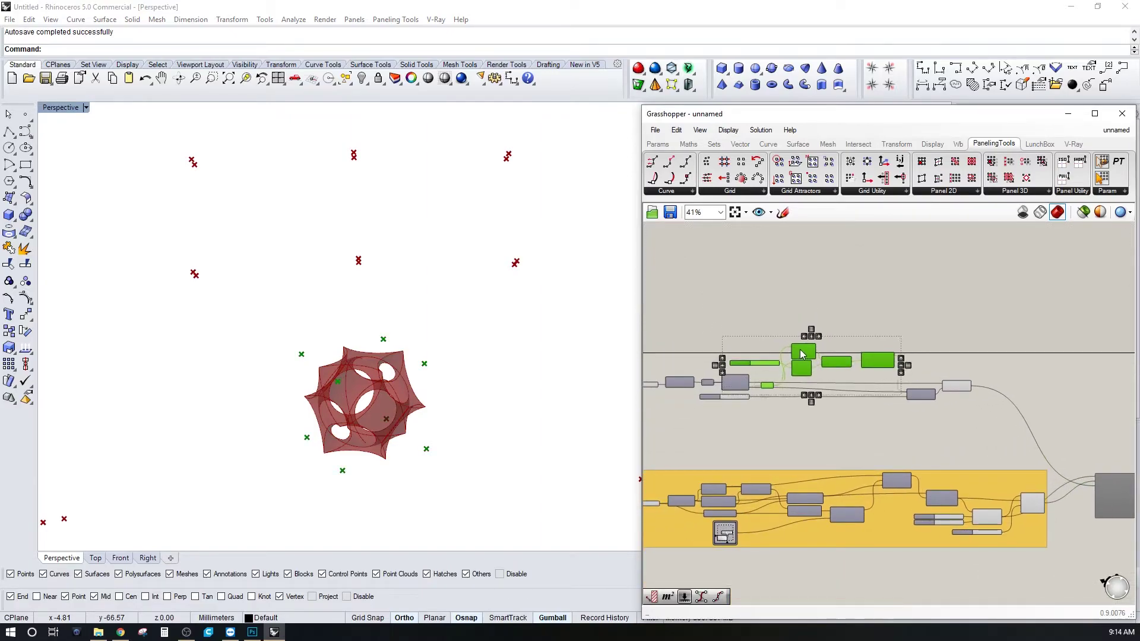
left_click_drag(967, 416, 656, 336)
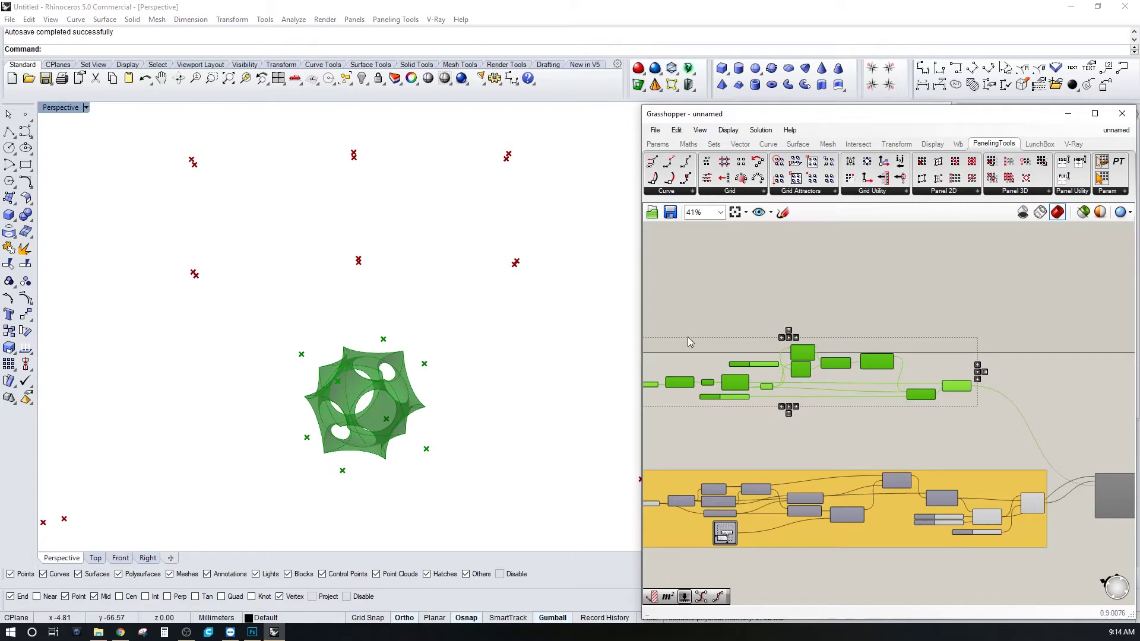
key("ctrl+g")
right_click_drag(715, 357, 852, 348)
left_click_drag(802, 355, 799, 371)
left_click(934, 439)
right_click_drag(934, 440, 792, 421)
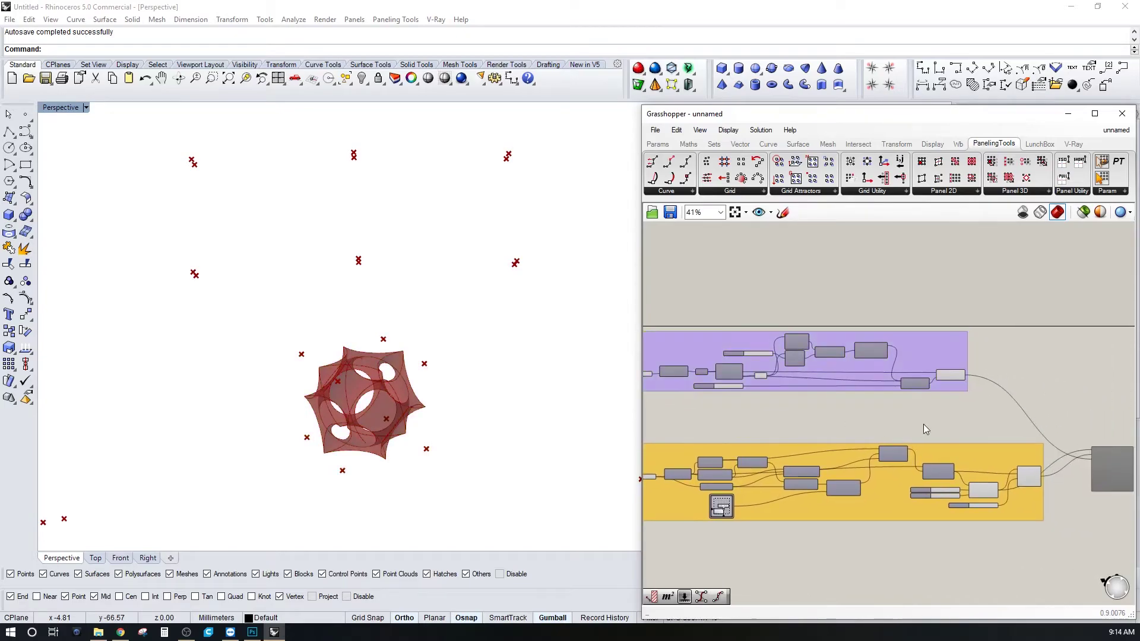
Enable the Morph 3D component so the hollowed module is morphed across the dome's grids
scroll(943, 408, "up", 3)
left_click(954, 350)
right_click_drag(959, 380, 822, 361)
right_click_drag(997, 384, 900, 352)
left_click(908, 359)
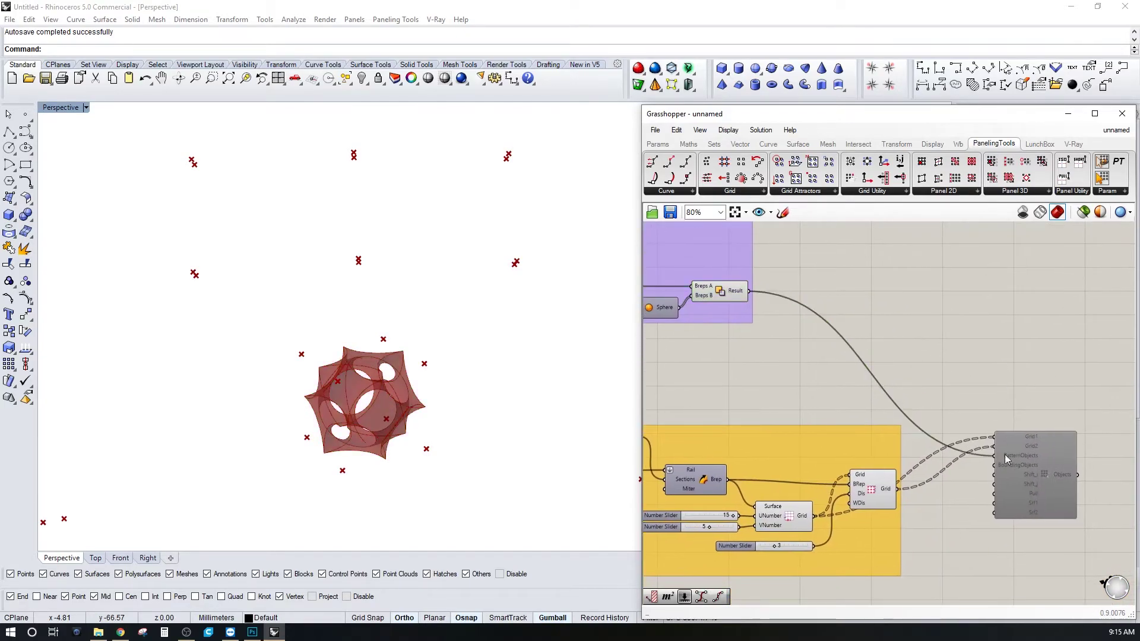
scroll(1040, 436, "up", 2)
scroll(1046, 451, "down", 2)
right_click(1045, 452)
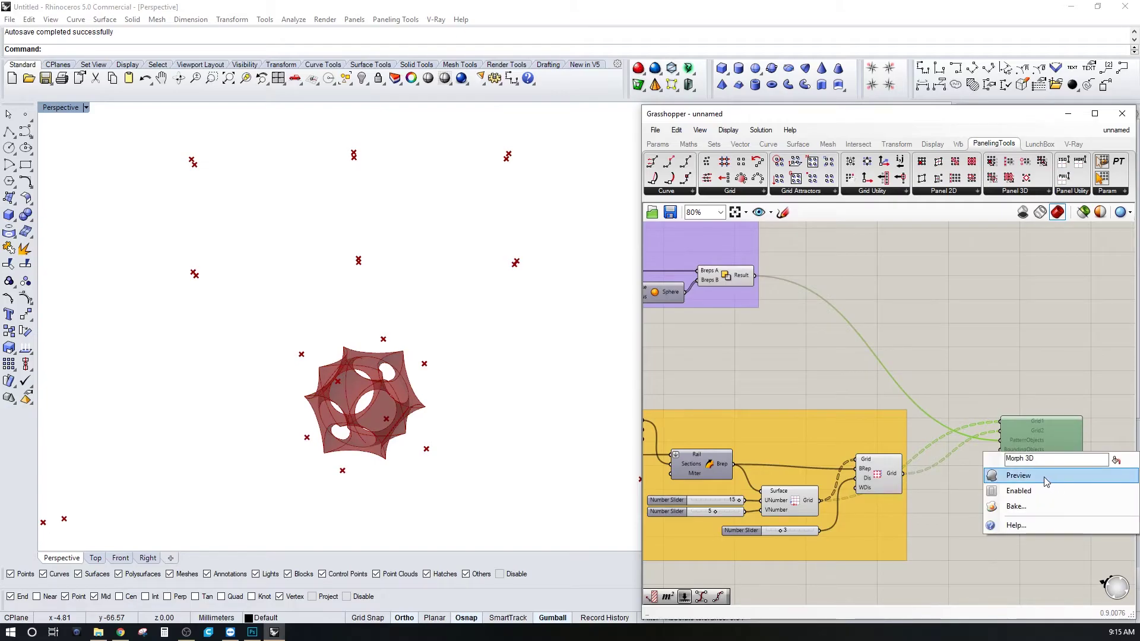
left_click(1026, 495)
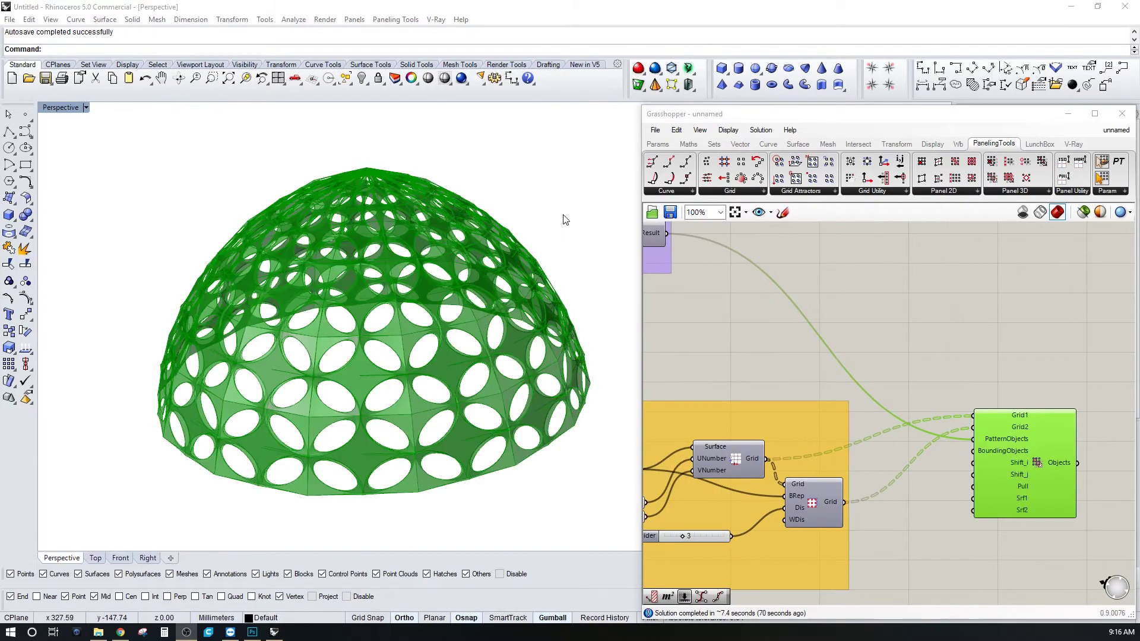
Examine the morphed dome from different angles, with the Morph 3D component both selected and deselected
right_click_drag(369, 359, 417, 350)
left_click(919, 311)
left_click(1021, 472)
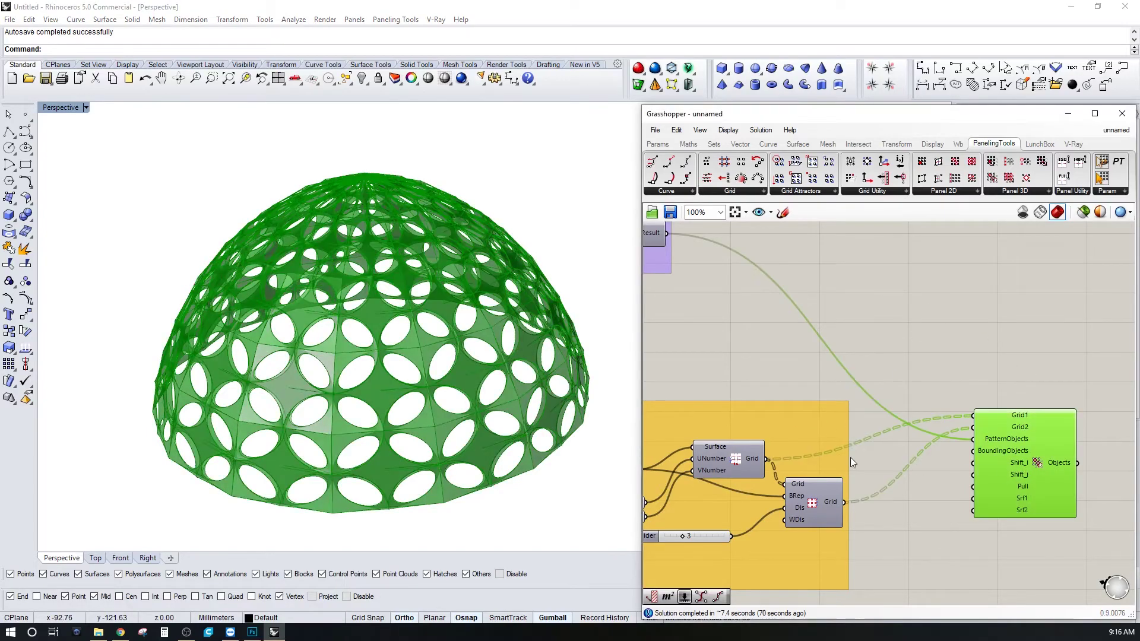
right_click_drag(475, 427, 487, 380)
right_click_drag(680, 278, 762, 330)
left_click(715, 384)
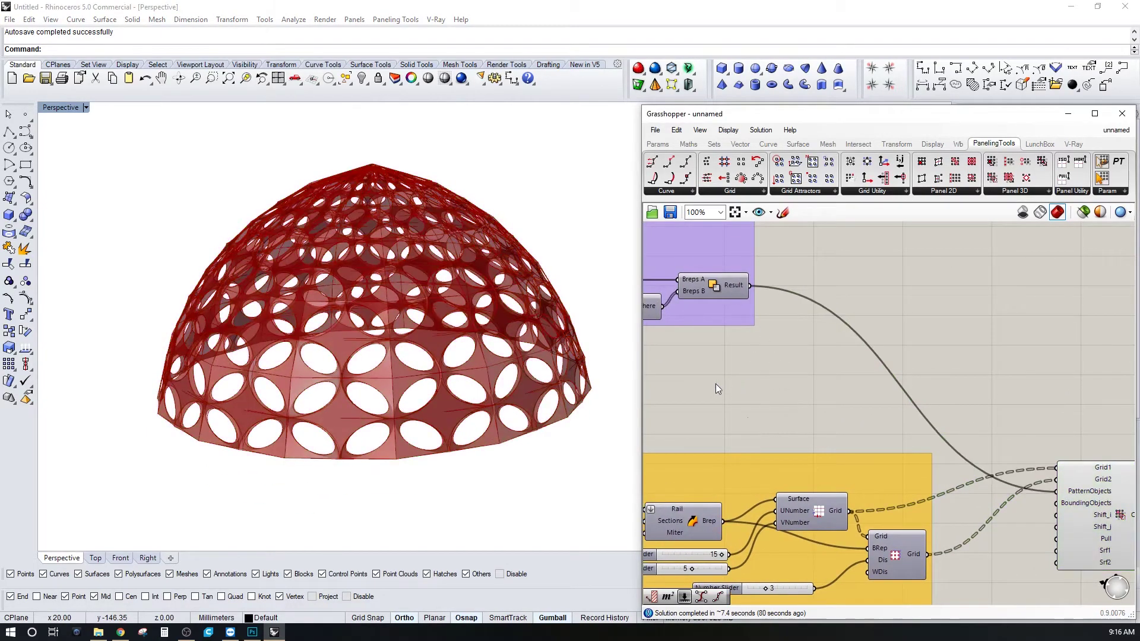
Turn on the Solid Difference component's preview to show the source module together with the morphed dome
right_click_drag(714, 379, 843, 393)
left_click(845, 301)
right_click(841, 303)
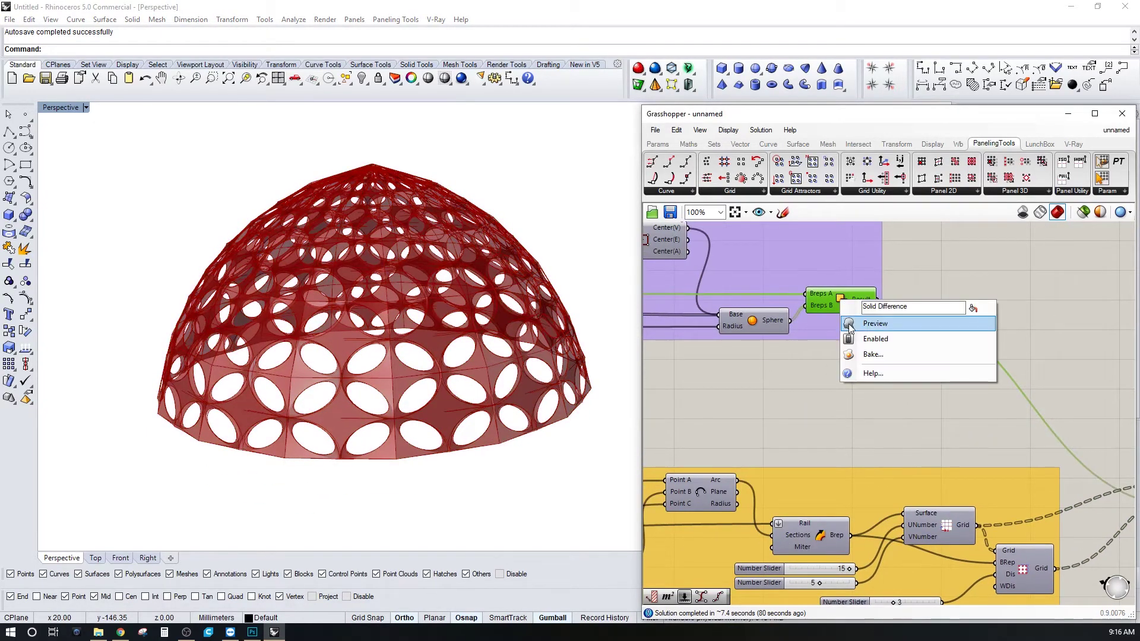
left_click(855, 325)
scroll(337, 405, "up", 5)
right_click_drag(350, 402, 342, 378)
scroll(342, 378, "down", 3)
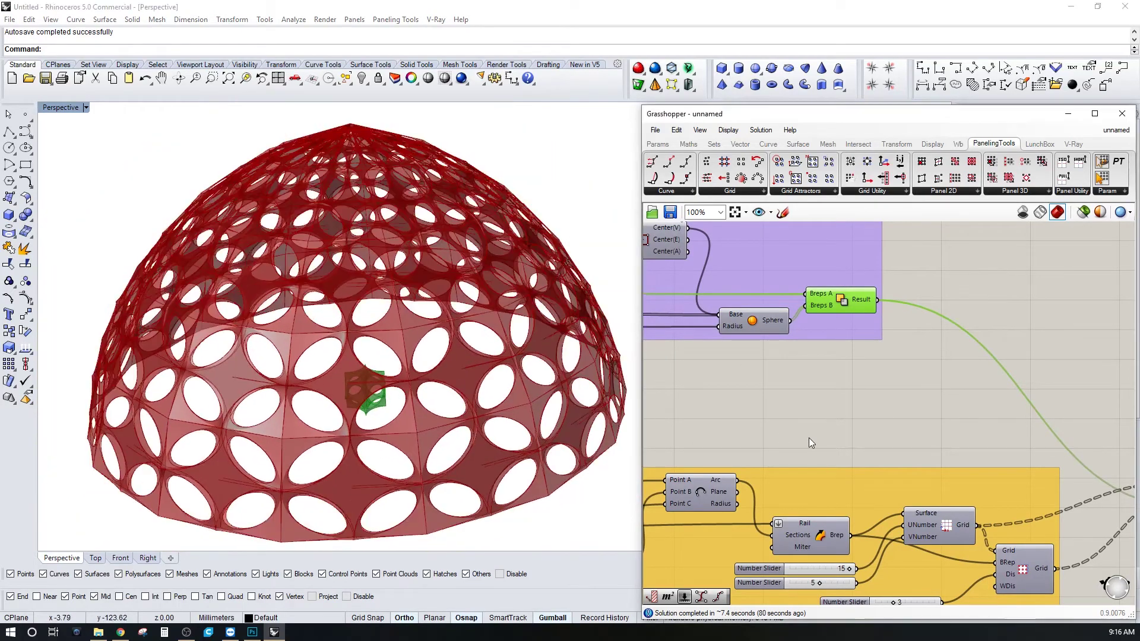
Review the definition, from the module group's Deconstruct Brep and point container to the dome group's two grid components
left_click(808, 437)
scroll(808, 437, "down", 2)
right_click_drag(786, 423, 938, 436)
scroll(788, 339, "up", 2)
right_click_drag(742, 362, 959, 351)
scroll(908, 425, "down", 1)
right_click_drag(907, 425, 882, 423)
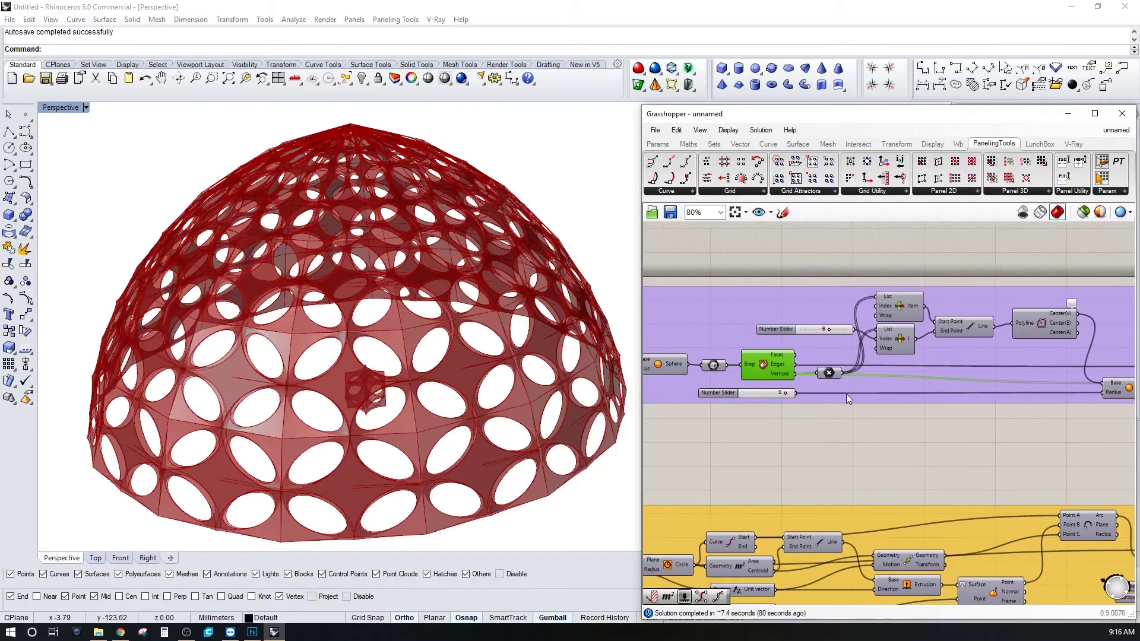
scroll(831, 392, "up", 1)
left_click(825, 369)
left_click(773, 364)
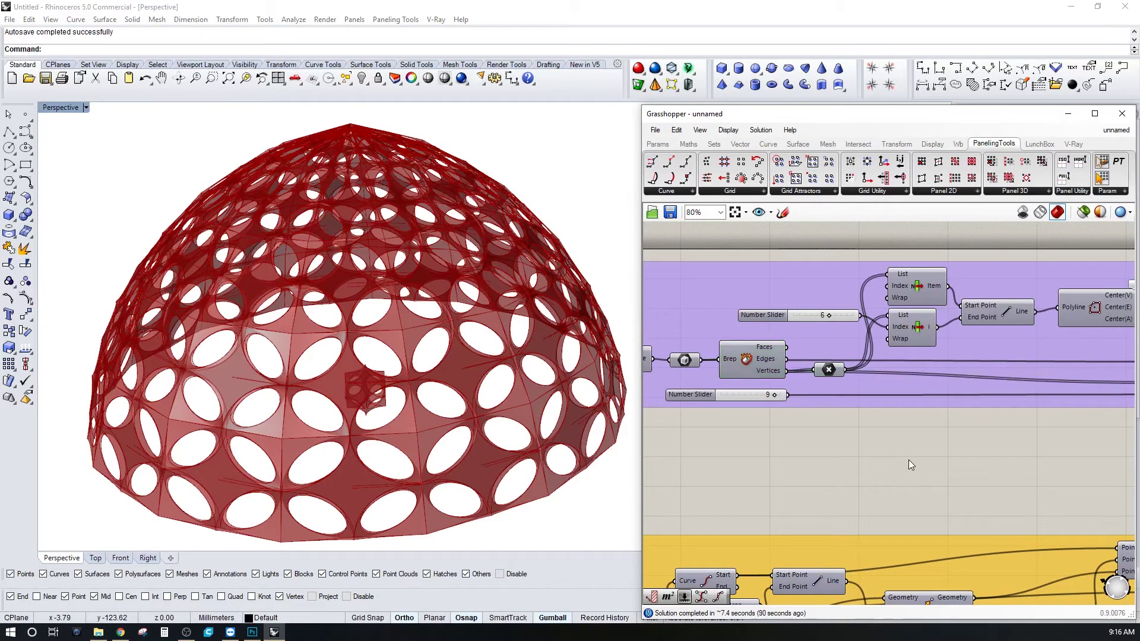
scroll(908, 459, "down", 3)
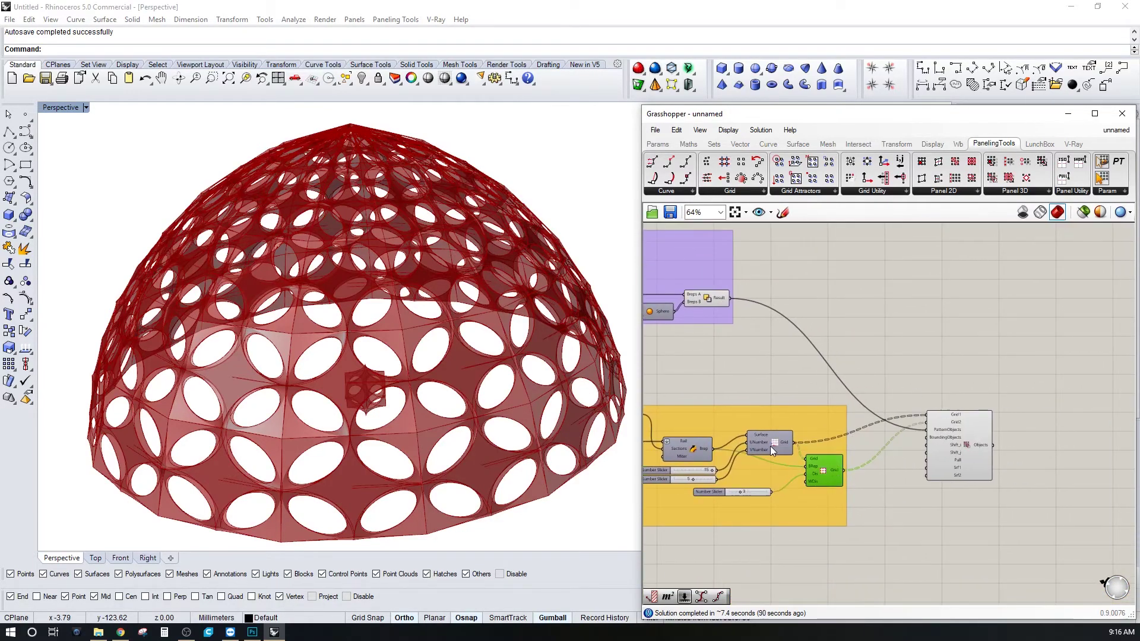
left_click(770, 446)
Move the Morph 3D component closer to the grid components and bake its paneled dome
left_click_drag(964, 432, 945, 405)
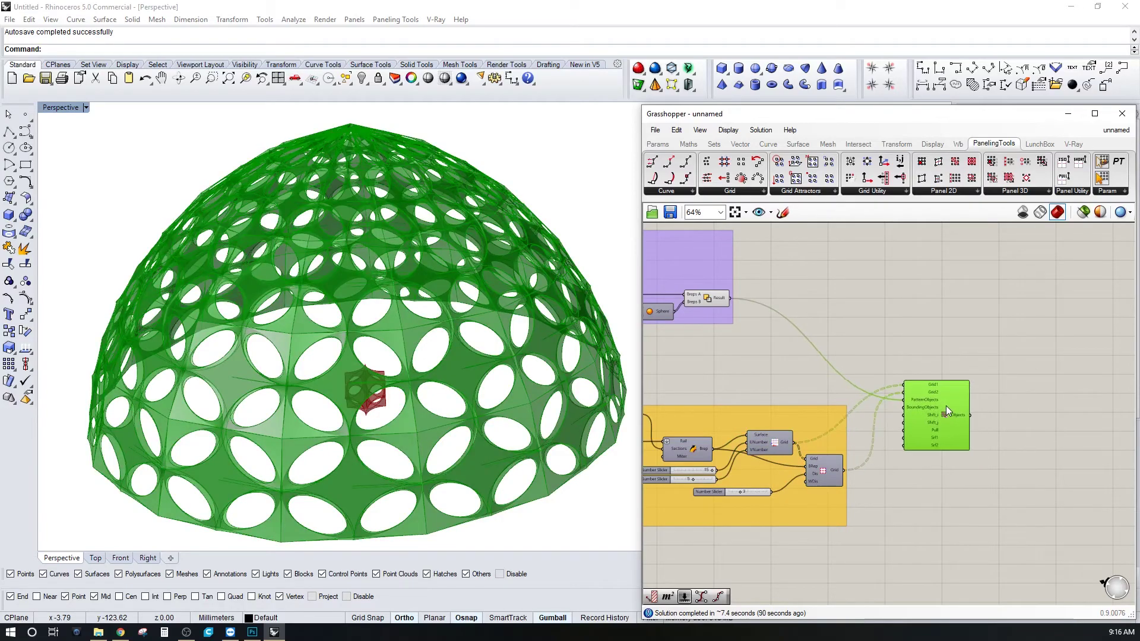
left_click(923, 457)
scroll(953, 414, "up", 1)
left_click(953, 415)
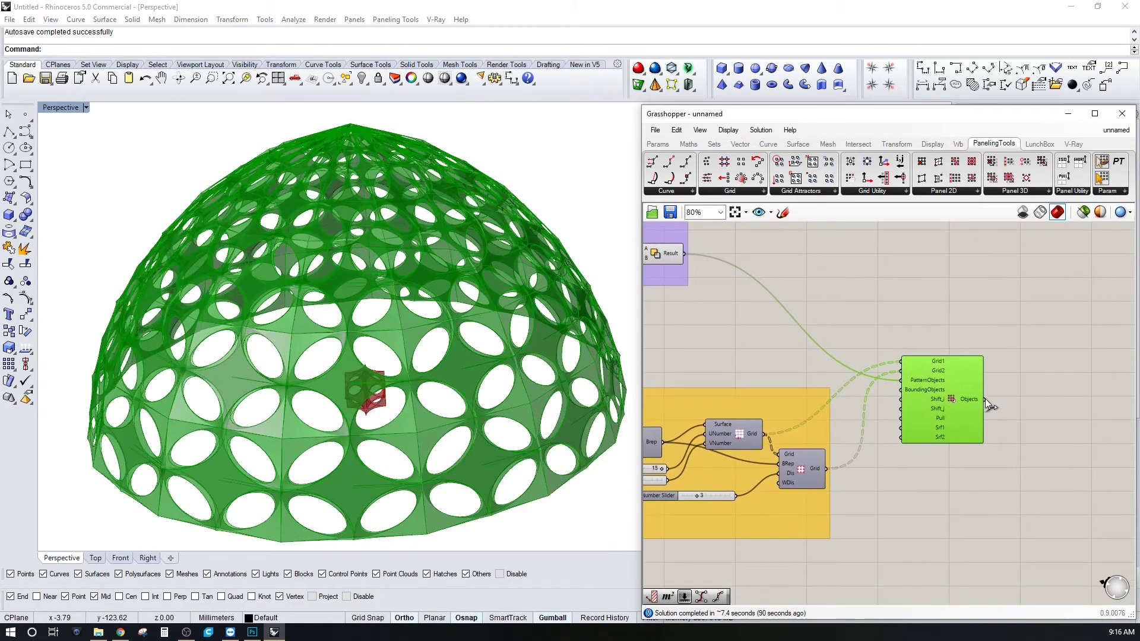
middle_click(985, 398)
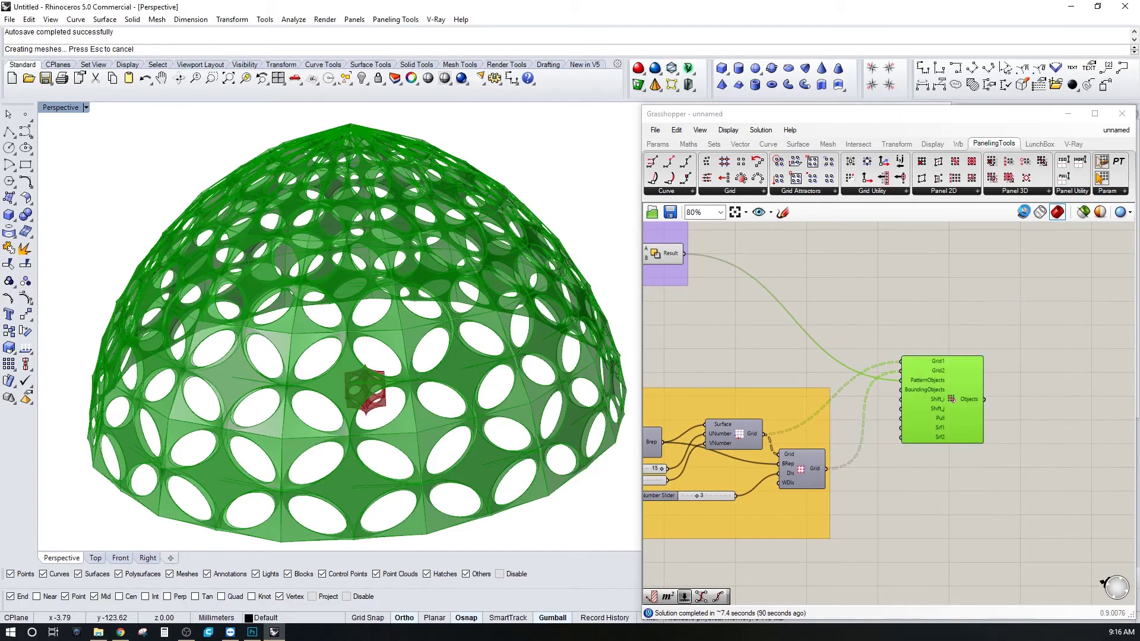